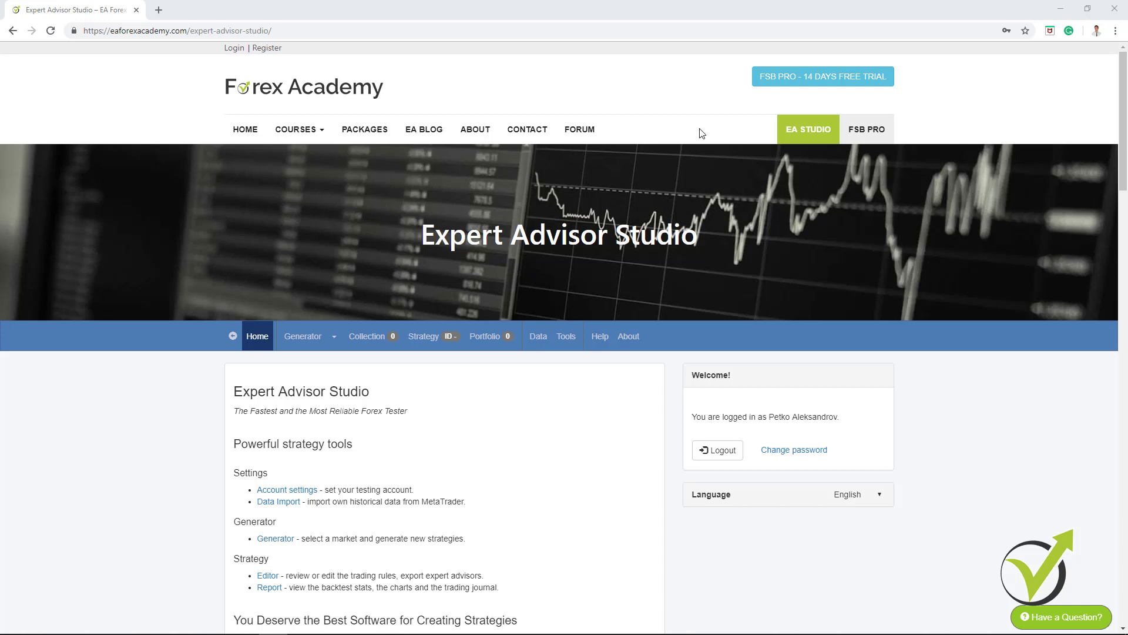
- Log out of Expert Advisor Studio and log back in to the same account
{"action": "scroll", "coordinate": [700, 133], "scroll_direction": "down", "scroll_amount": 4}
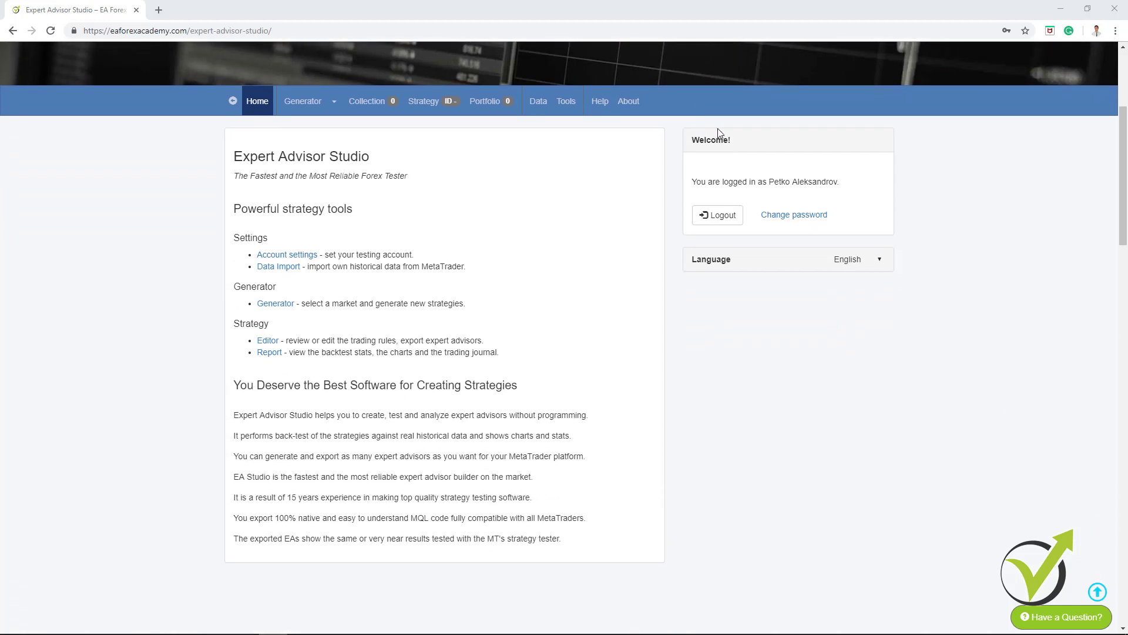
{"action": "left_click_drag", "start_coordinate": [1124, 198], "coordinate": [1125, 211]}
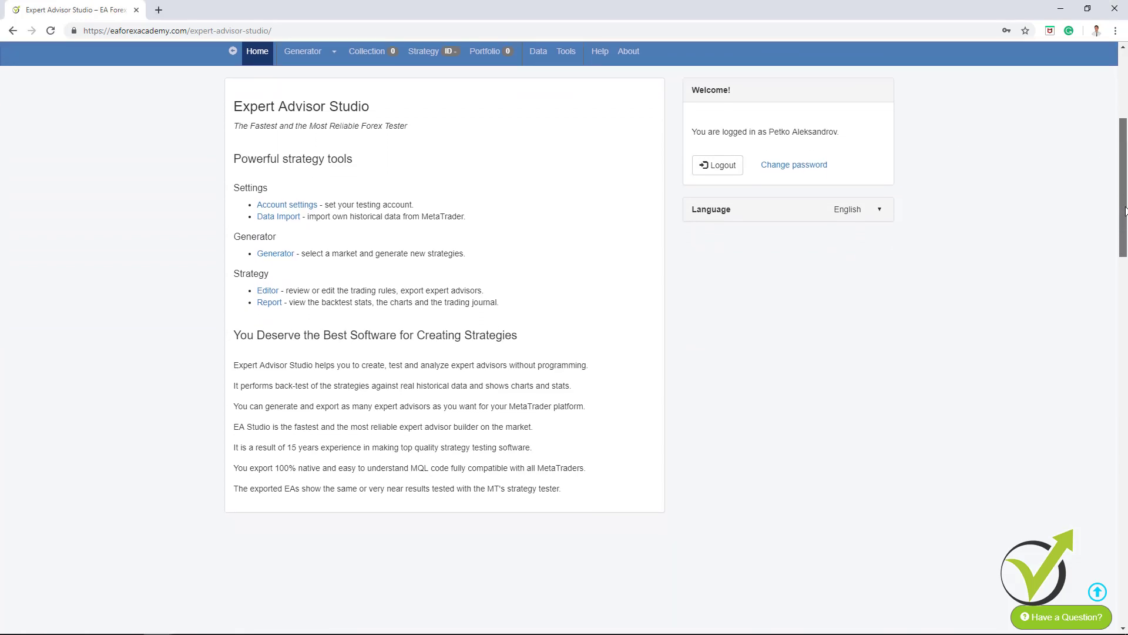
{"action": "left_click", "coordinate": [735, 170]}
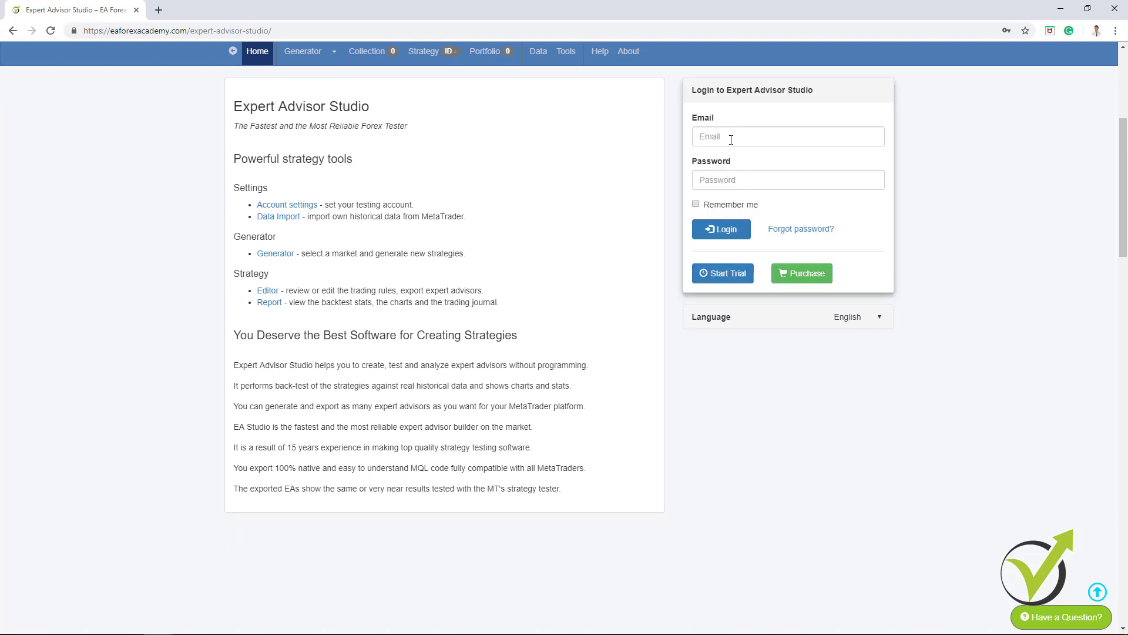
{"action": "left_click", "coordinate": [738, 231]}
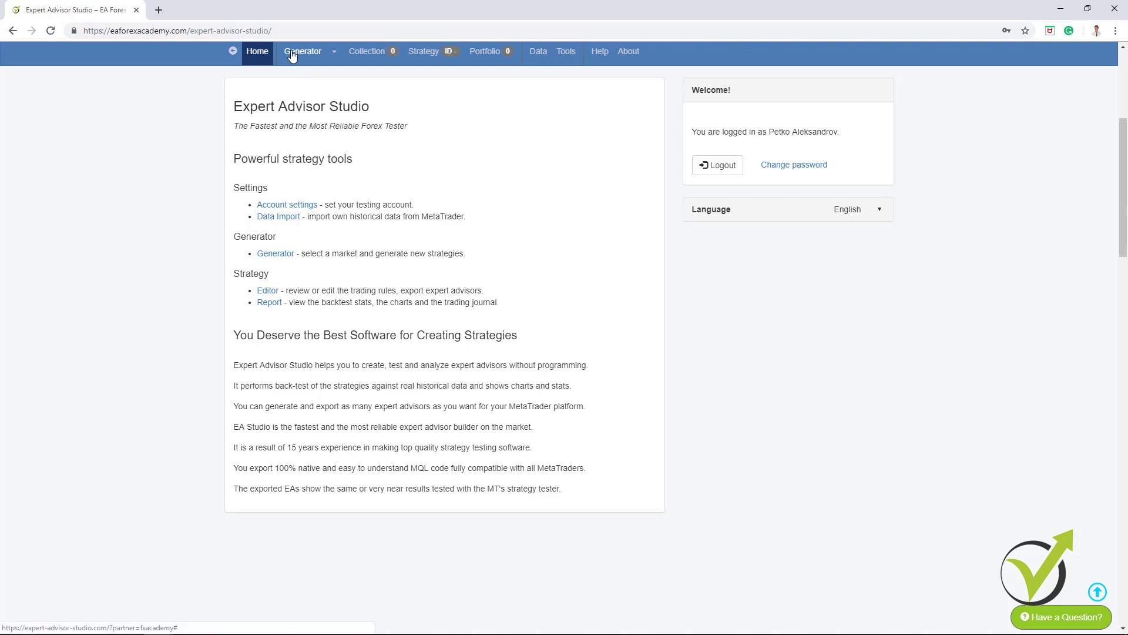
- Open the strategy editor and check the available data servers and symbols, keeping MetaTrader-Demo and AUDUSD
{"action": "left_click", "coordinate": [434, 55]}
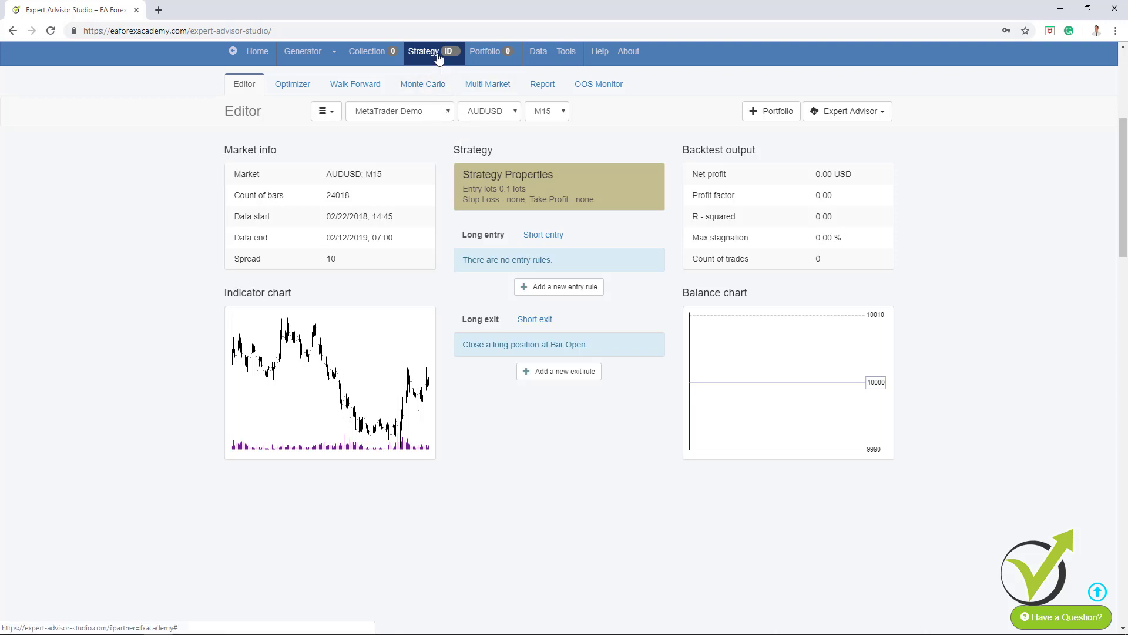
{"action": "left_click", "coordinate": [437, 117]}
{"action": "left_click", "coordinate": [439, 113]}
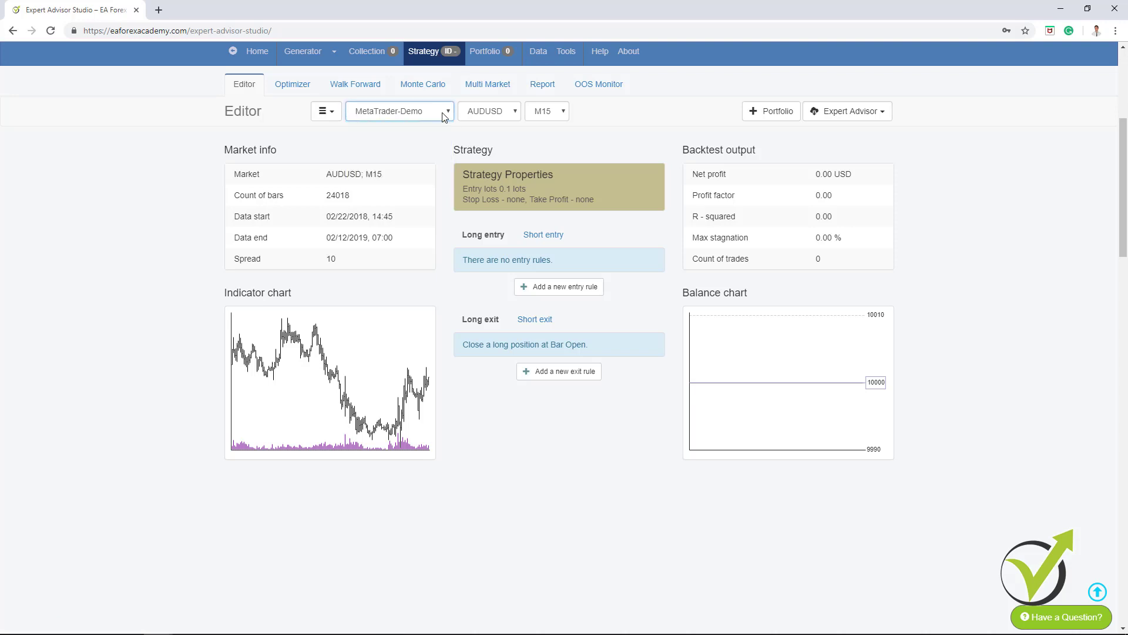
{"action": "left_click", "coordinate": [503, 116]}
{"action": "left_click", "coordinate": [503, 116]}
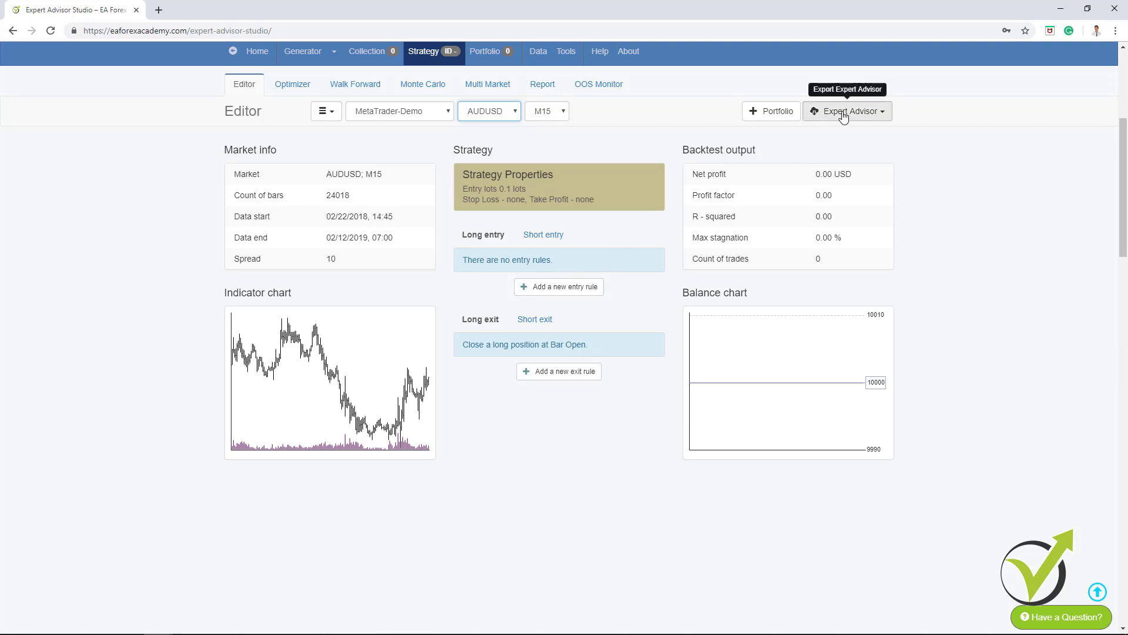
- Add an ADX entry rule with the condition "ADX rises" and a period of 20
{"action": "left_click", "coordinate": [532, 291]}
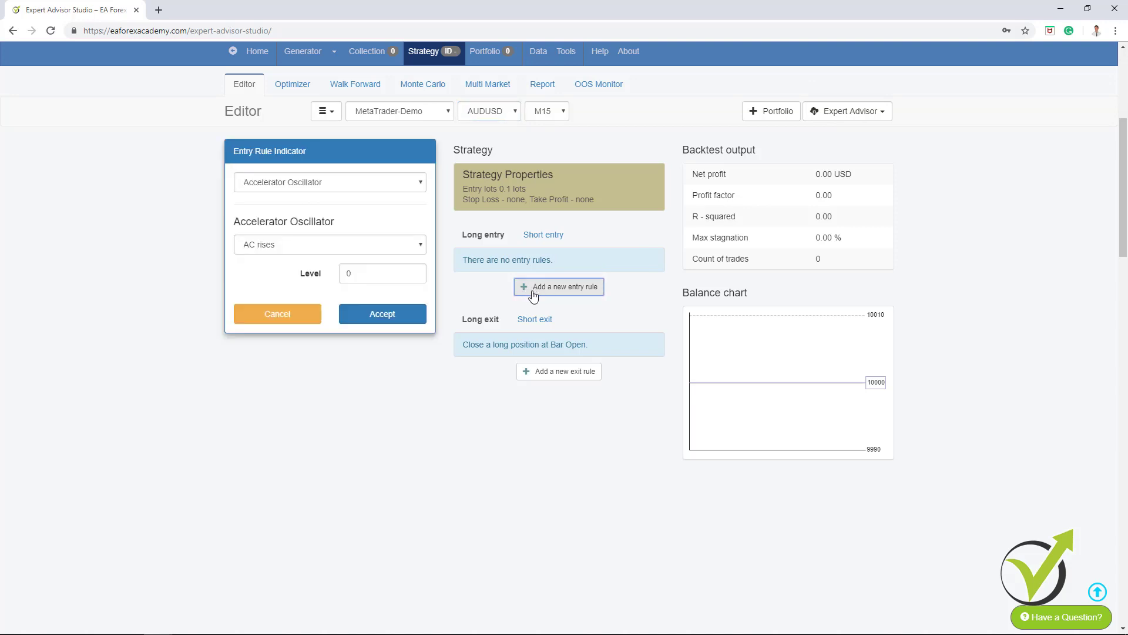
{"action": "left_click", "coordinate": [350, 183]}
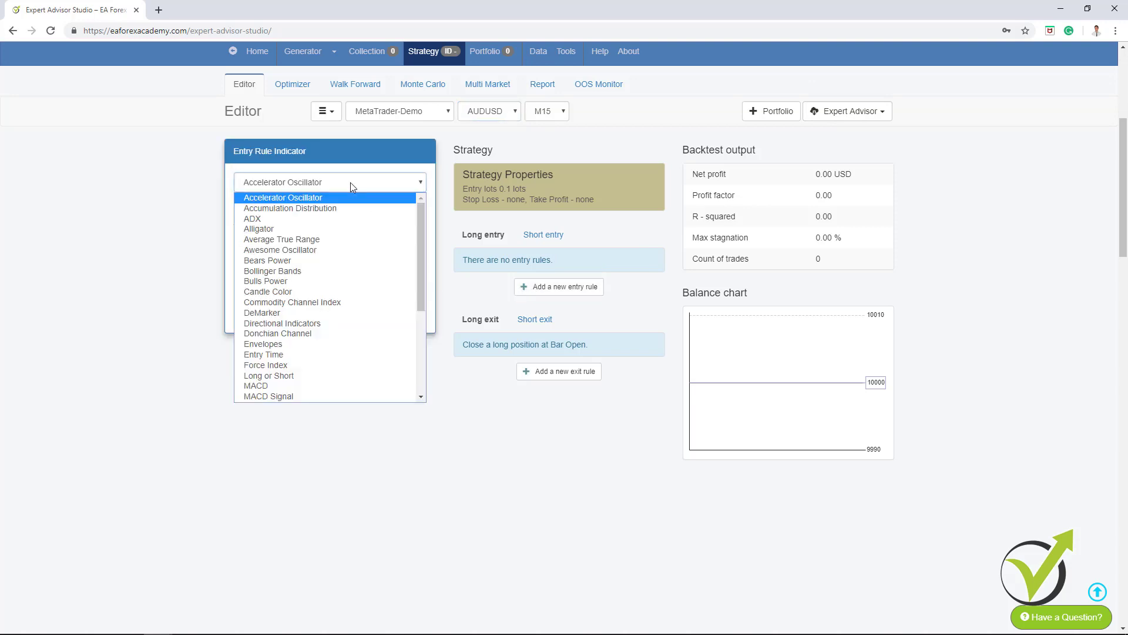
{"action": "left_click", "coordinate": [347, 215]}
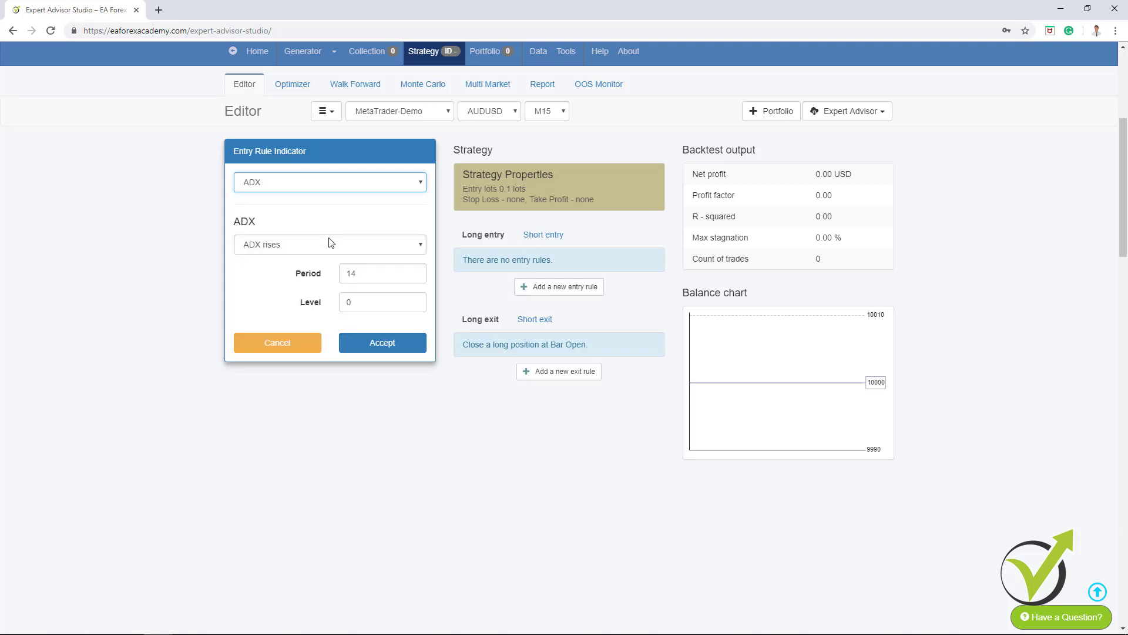
{"action": "left_click_drag", "start_coordinate": [370, 273], "coordinate": [336, 272]}
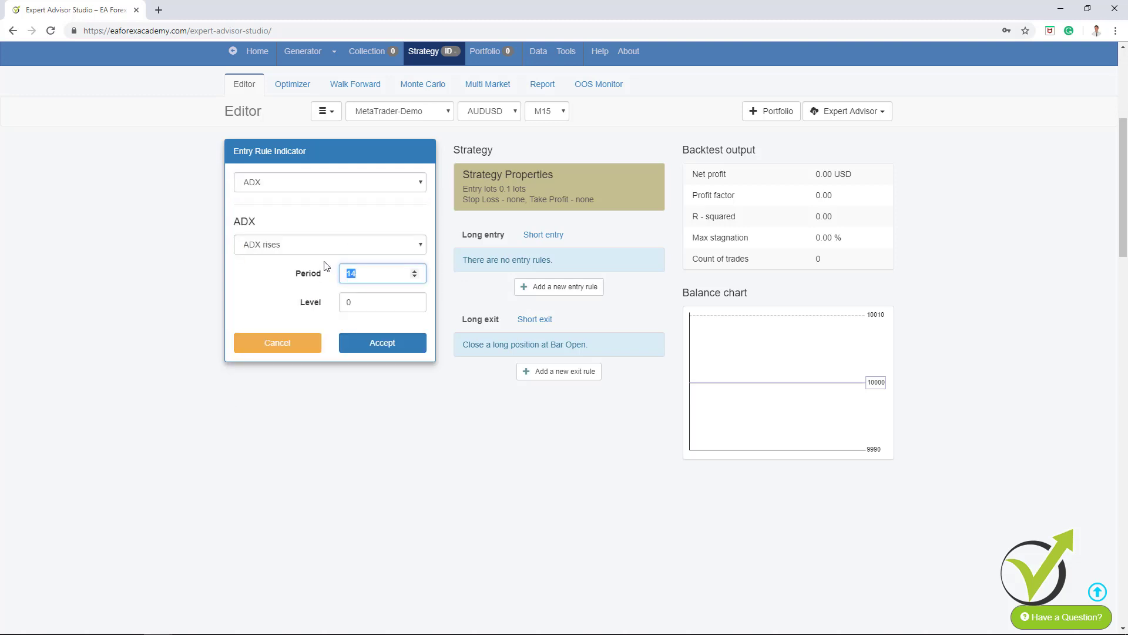
{"action": "type", "text": "20"}
{"action": "left_click", "coordinate": [377, 347]}
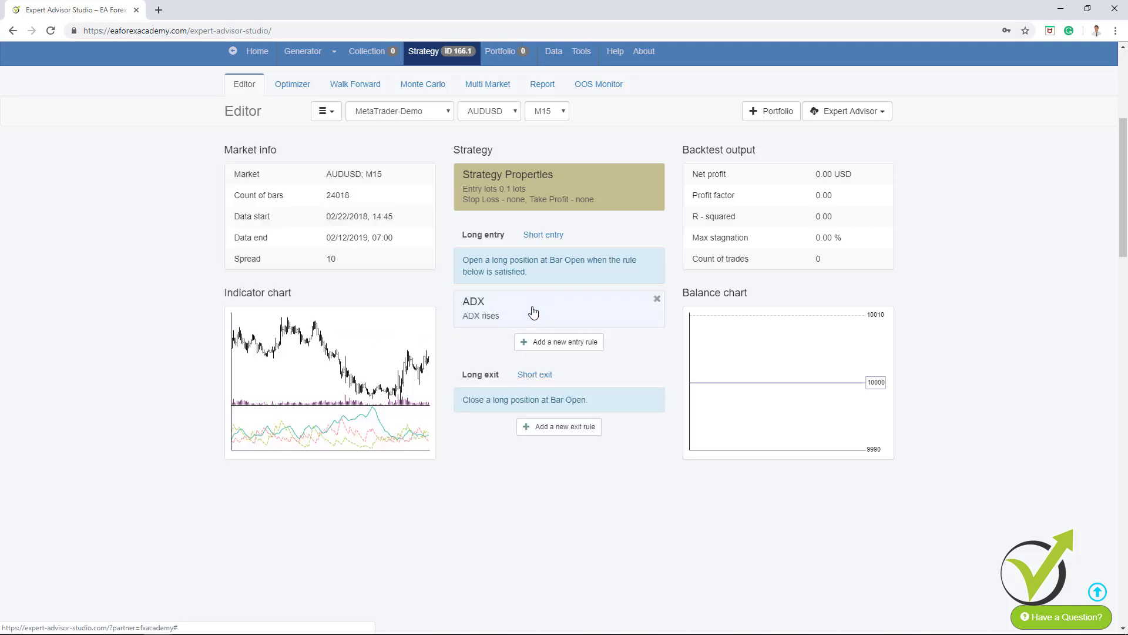
- Add a second entry rule using DeMarker with the condition "DeMarker crosses the Level line upward" and a period of 20
{"action": "left_click", "coordinate": [531, 341]}
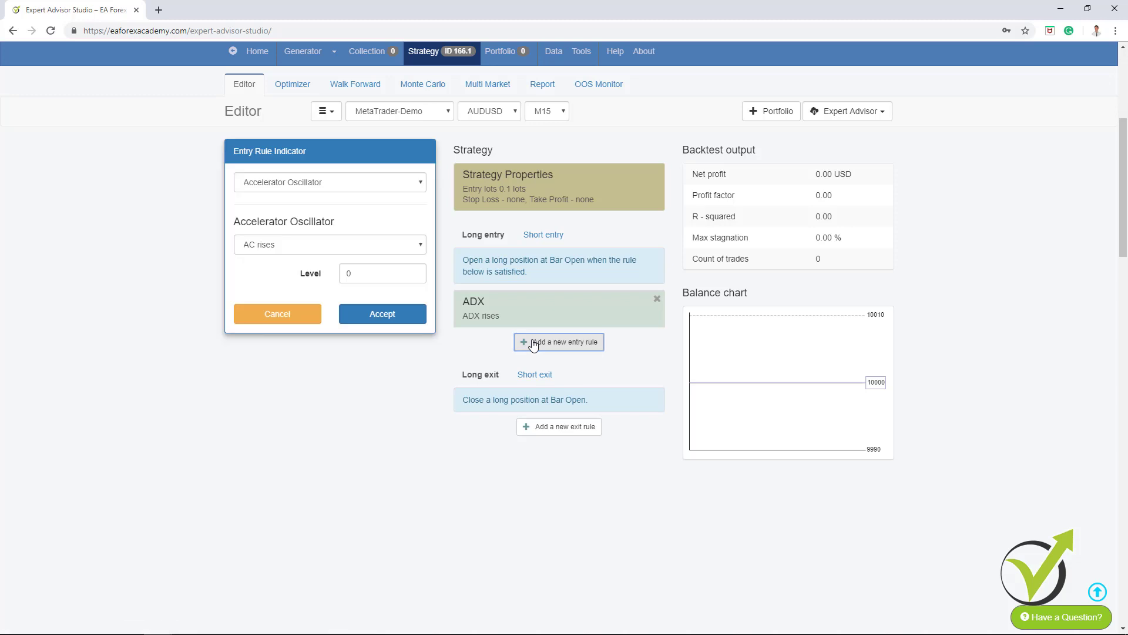
{"action": "left_click", "coordinate": [312, 247]}
{"action": "left_click", "coordinate": [312, 248]}
{"action": "left_click", "coordinate": [336, 184]}
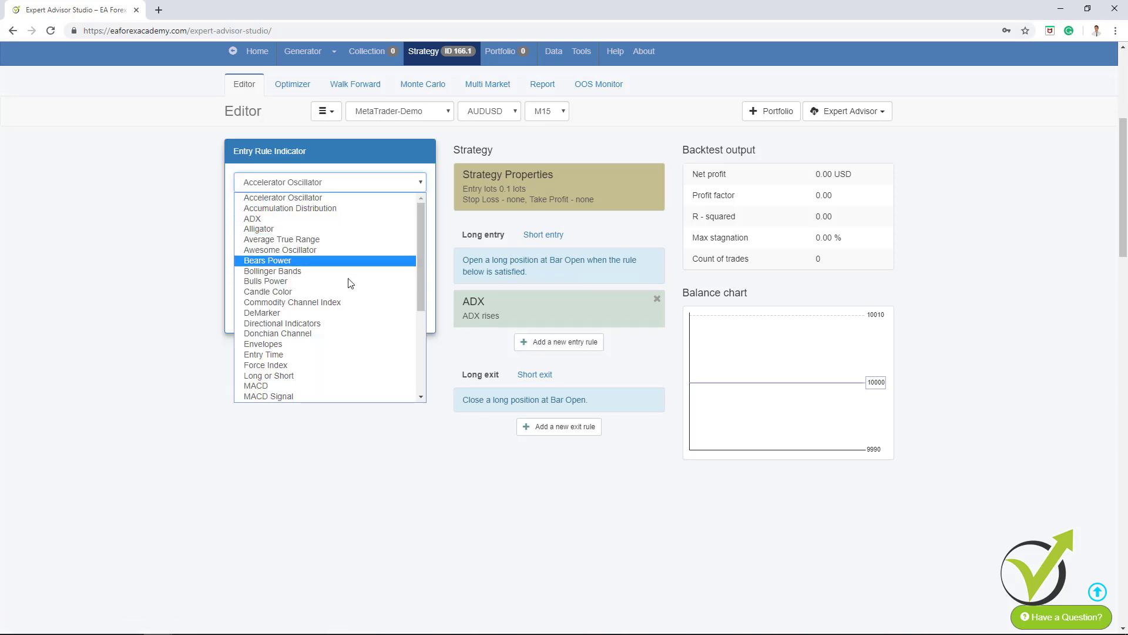
{"action": "left_click", "coordinate": [343, 313]}
{"action": "left_click", "coordinate": [337, 246]}
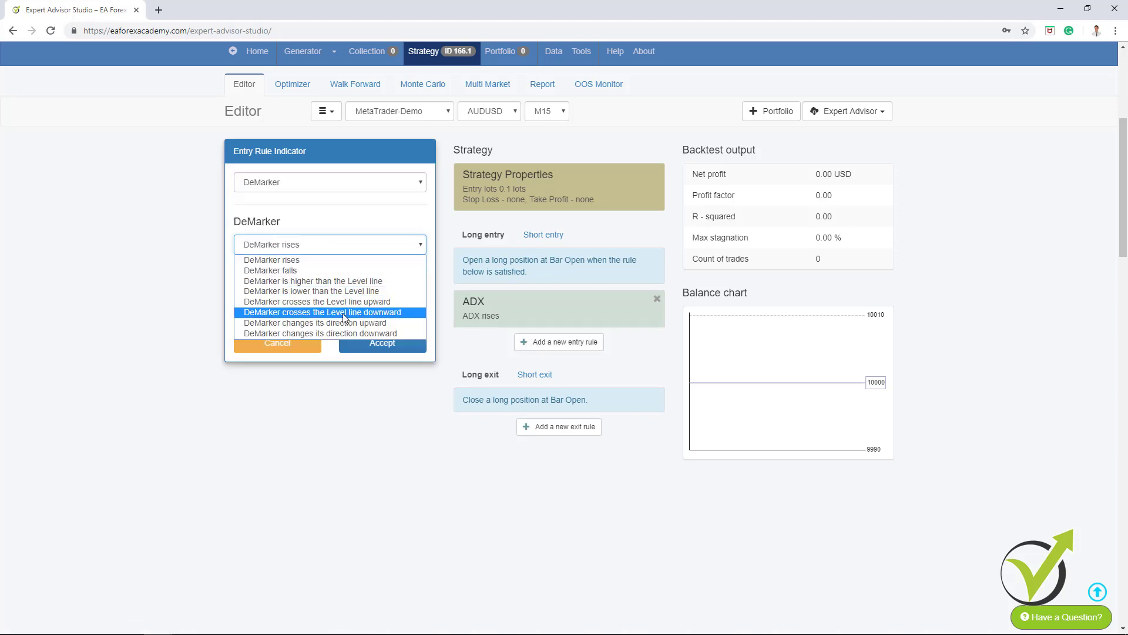
{"action": "left_click", "coordinate": [344, 307]}
{"action": "double_click", "coordinate": [350, 273]}
{"action": "type", "text": "20"}
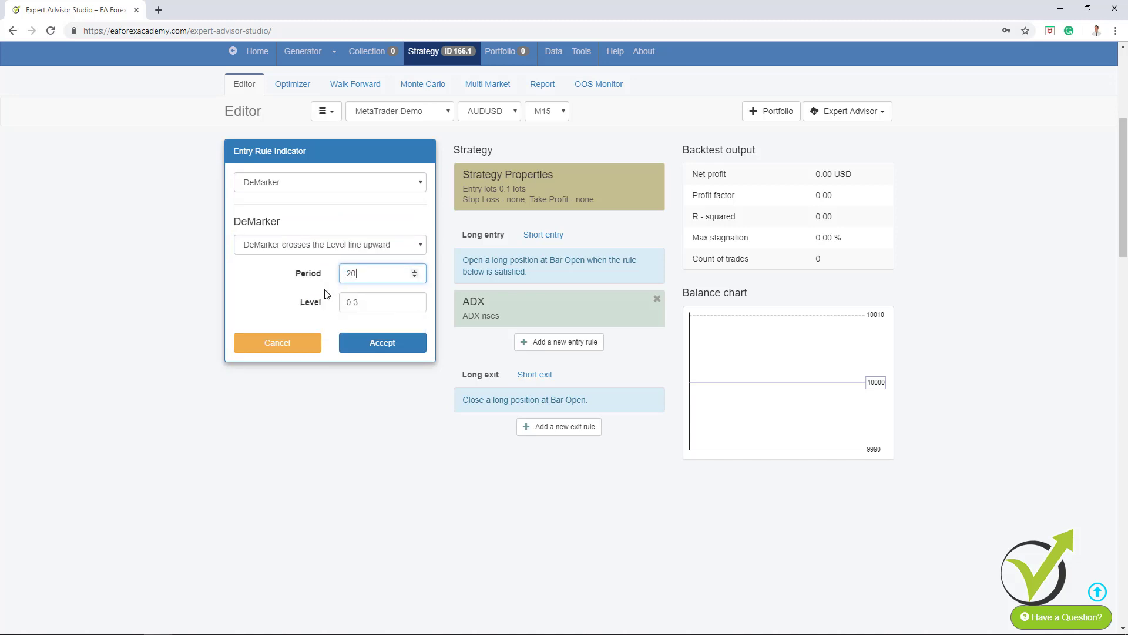
{"action": "left_click", "coordinate": [372, 347]}
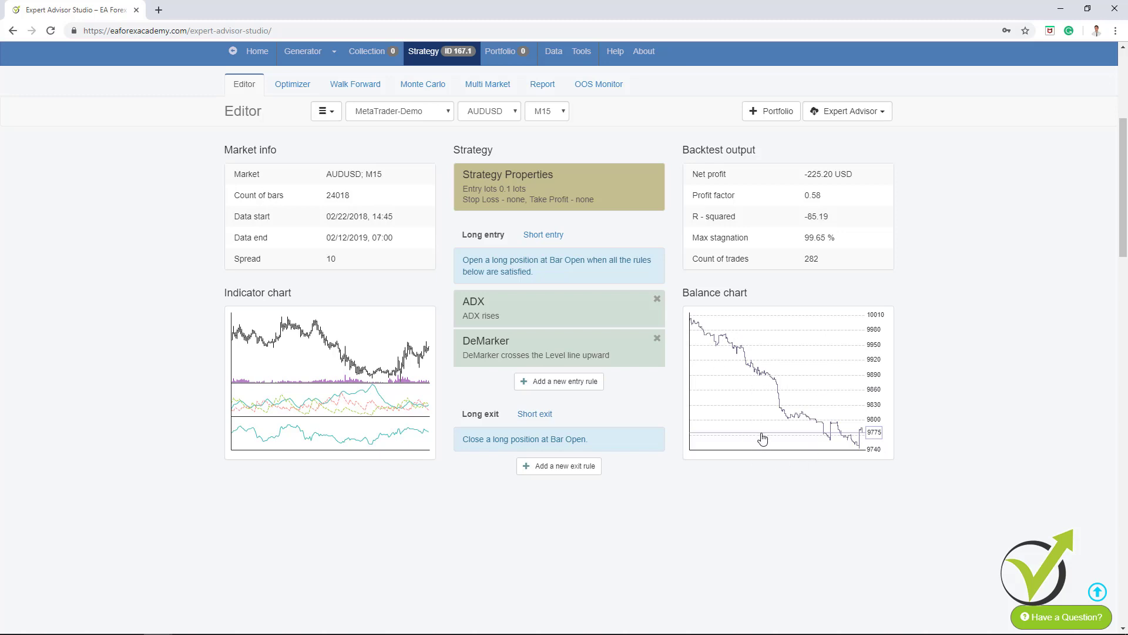
- Configure the strategy properties with a trailing Stop Loss of 50 pips and a fixed Take Profit of 100 pips
{"action": "left_click", "coordinate": [558, 187]}
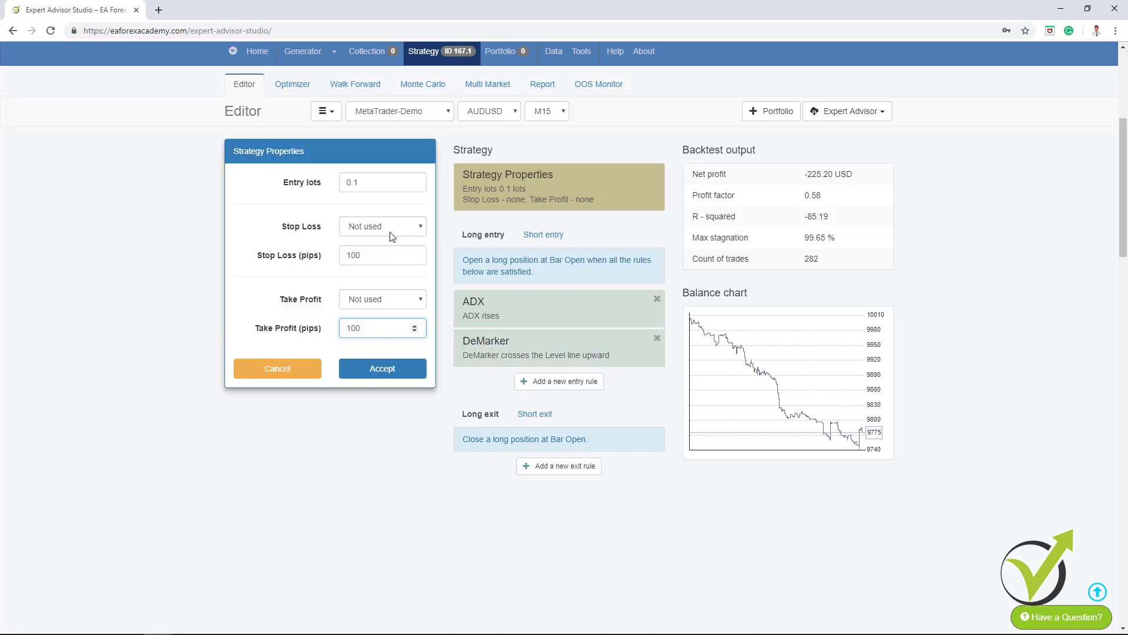
{"action": "left_click", "coordinate": [390, 229]}
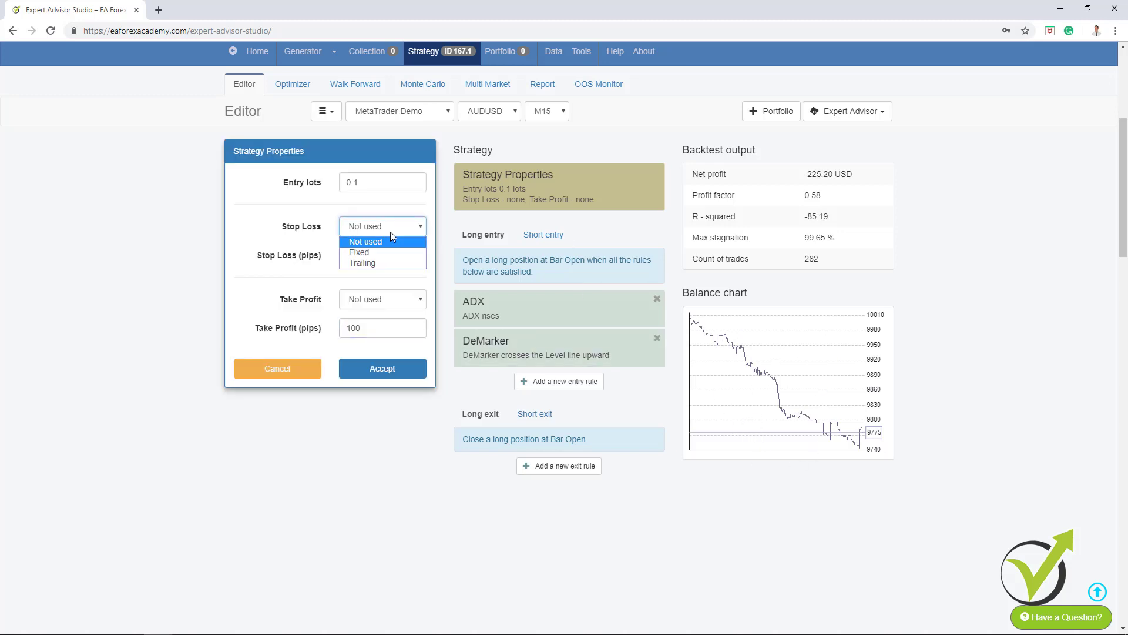
{"action": "left_click", "coordinate": [388, 264]}
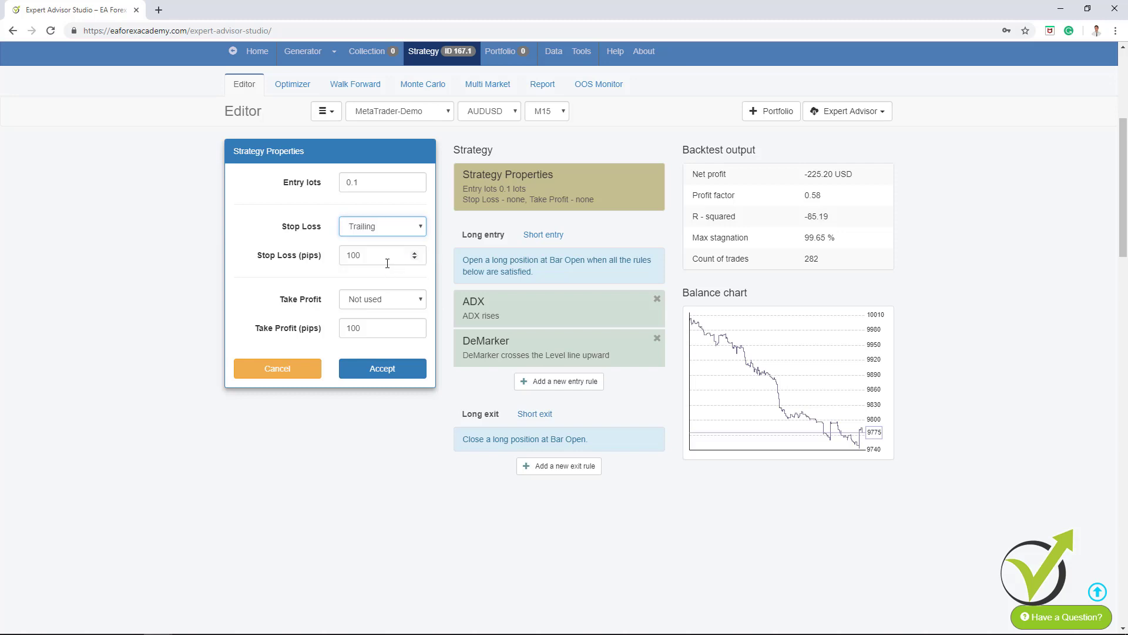
{"action": "left_click_drag", "start_coordinate": [385, 254], "coordinate": [339, 261]}
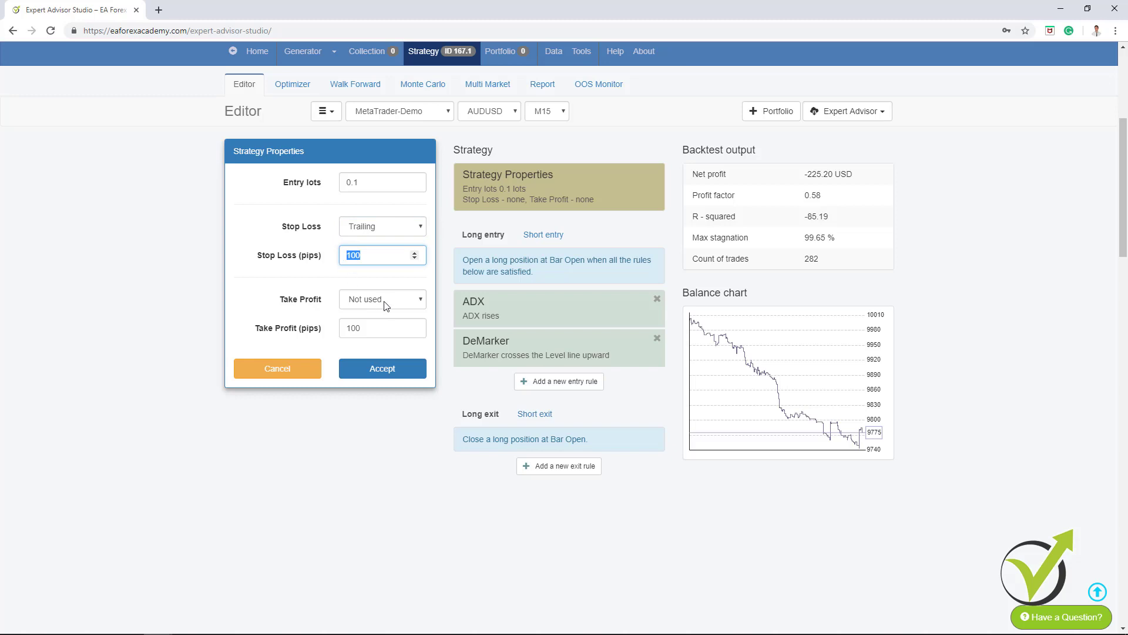
{"action": "type", "text": "50"}
{"action": "left_click", "coordinate": [393, 304]}
{"action": "left_click", "coordinate": [394, 325]}
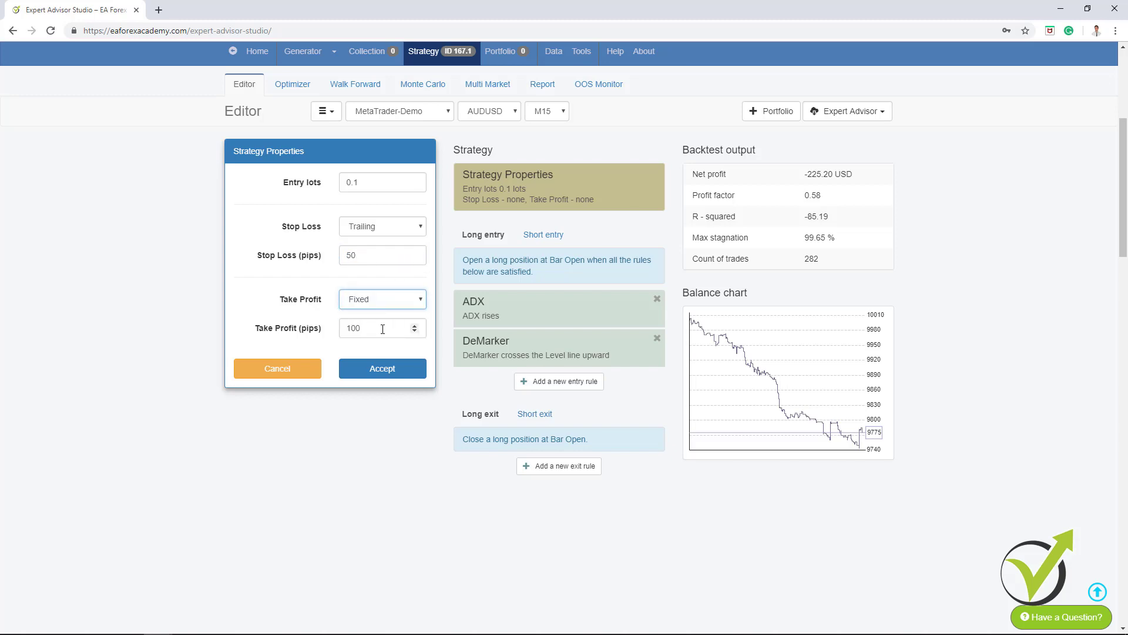
{"action": "left_click", "coordinate": [373, 369]}
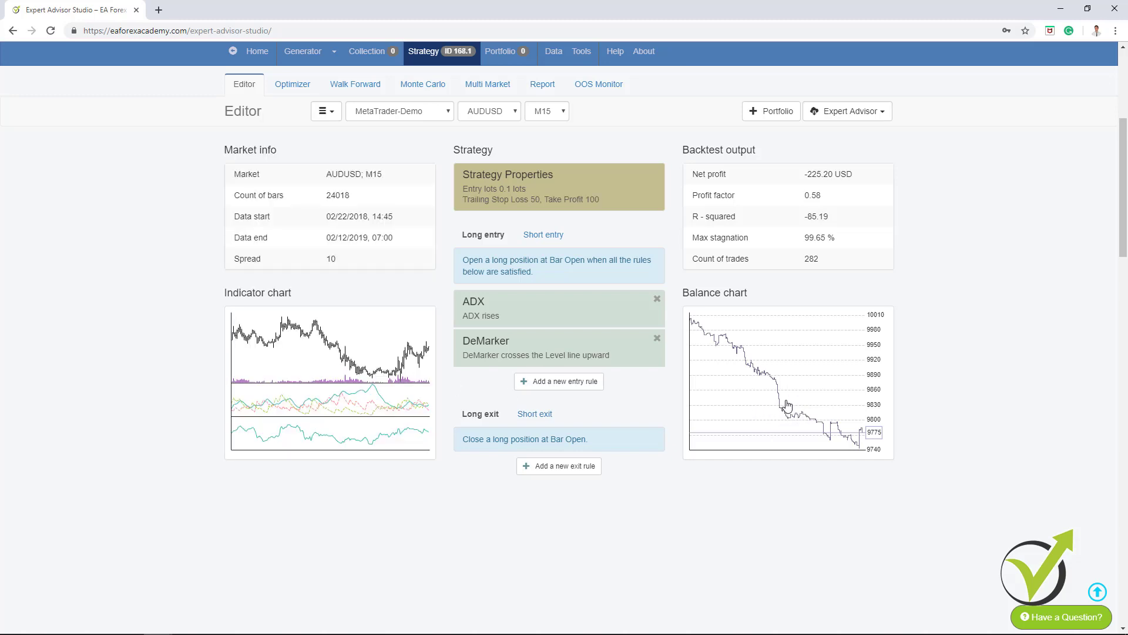
- Set the strategy's Stop Loss to 10 pips and its Take Profit to 20 pips
{"action": "left_click", "coordinate": [537, 197]}
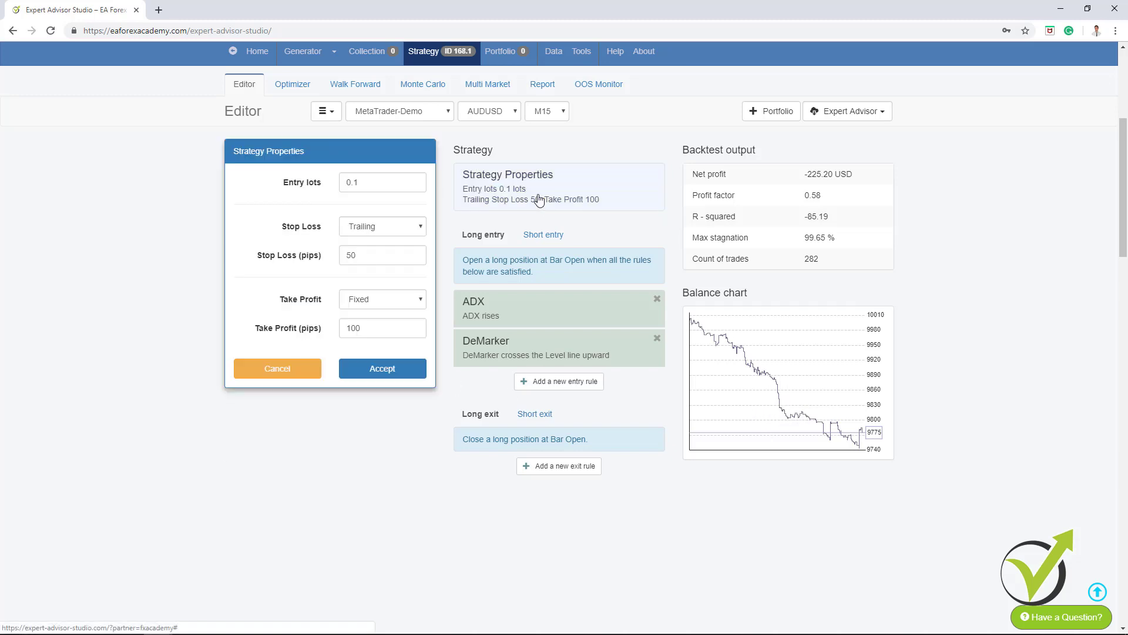
{"action": "double_click", "coordinate": [376, 255]}
{"action": "type", "text": "10"}
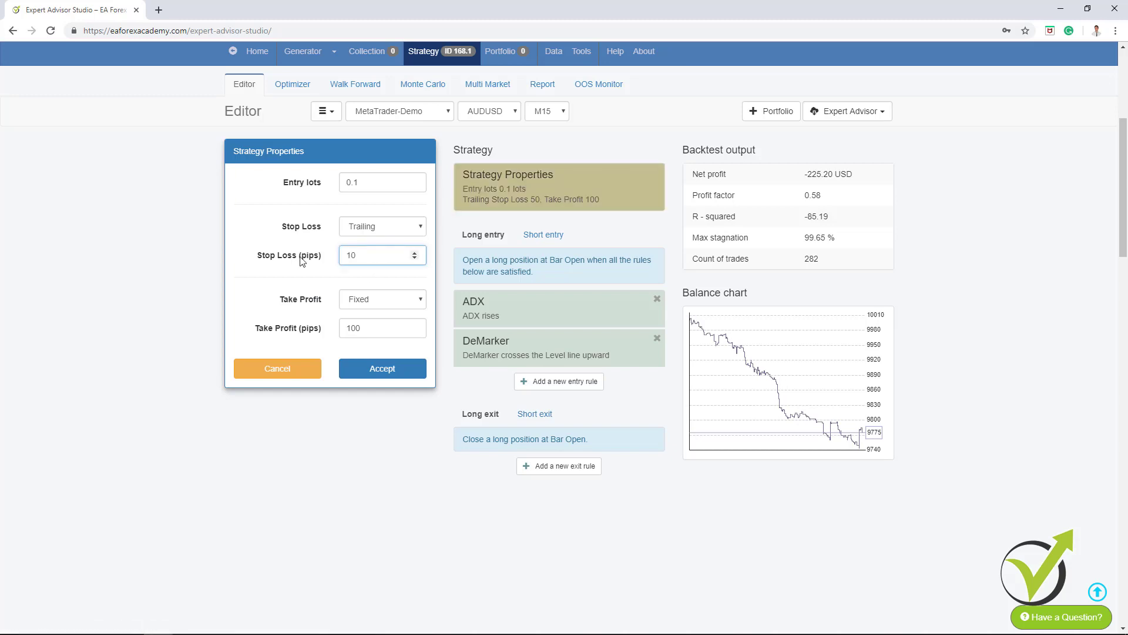
{"action": "double_click", "coordinate": [376, 328]}
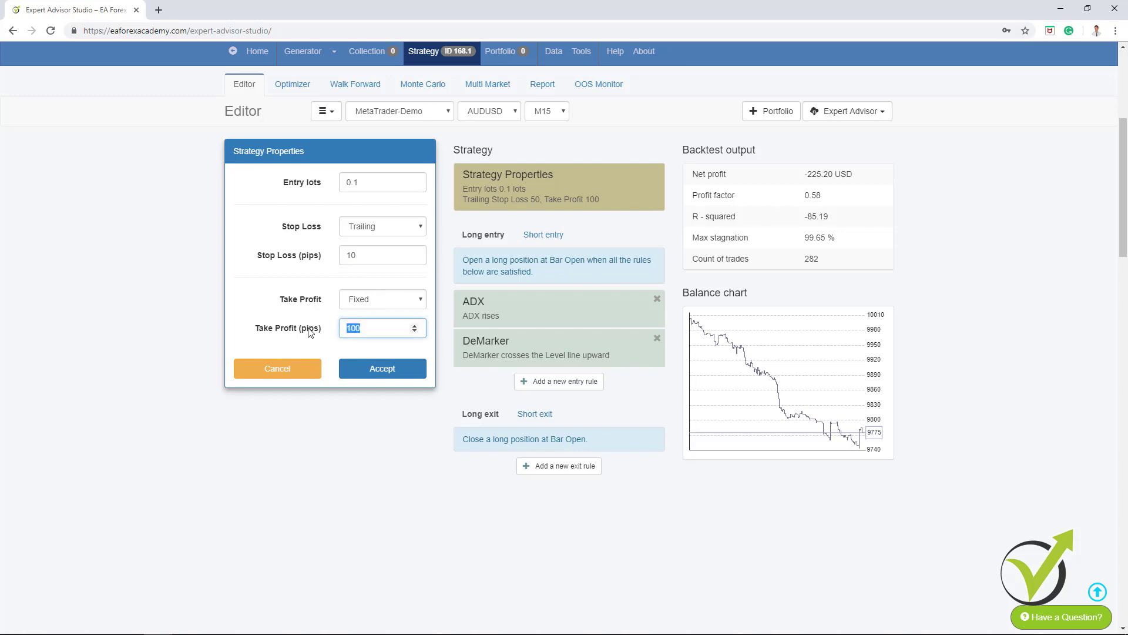
{"action": "type", "text": "20"}
{"action": "left_click", "coordinate": [379, 369]}
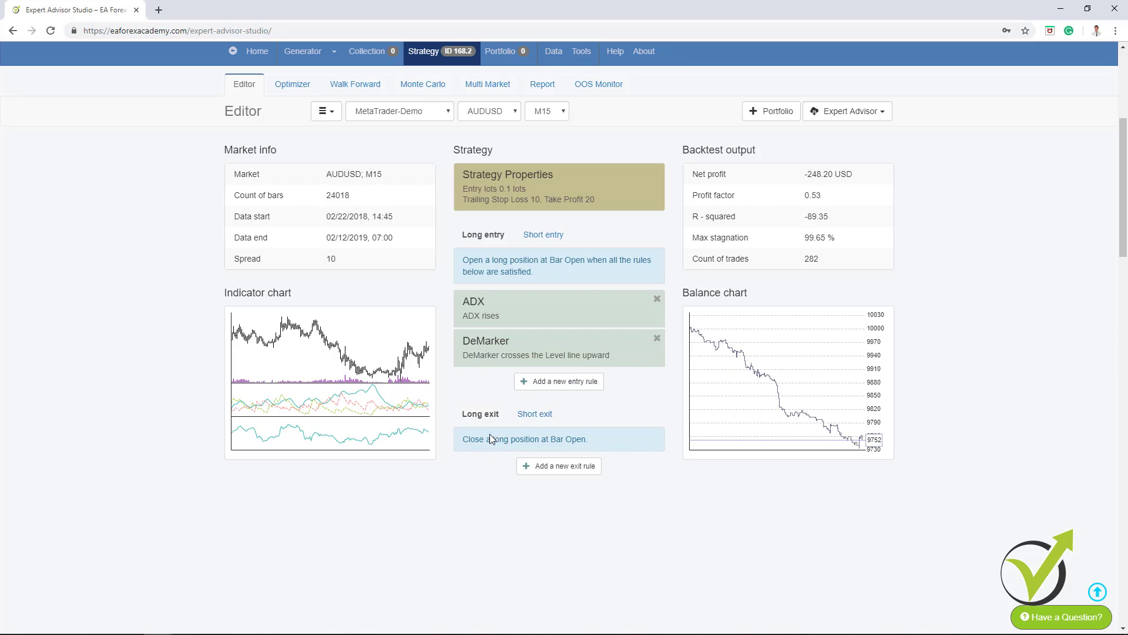
- Add an exit rule using the Accelerator Oscillator with the condition "AC falls"
{"action": "left_click", "coordinate": [540, 473]}
{"action": "left_click", "coordinate": [346, 247]}
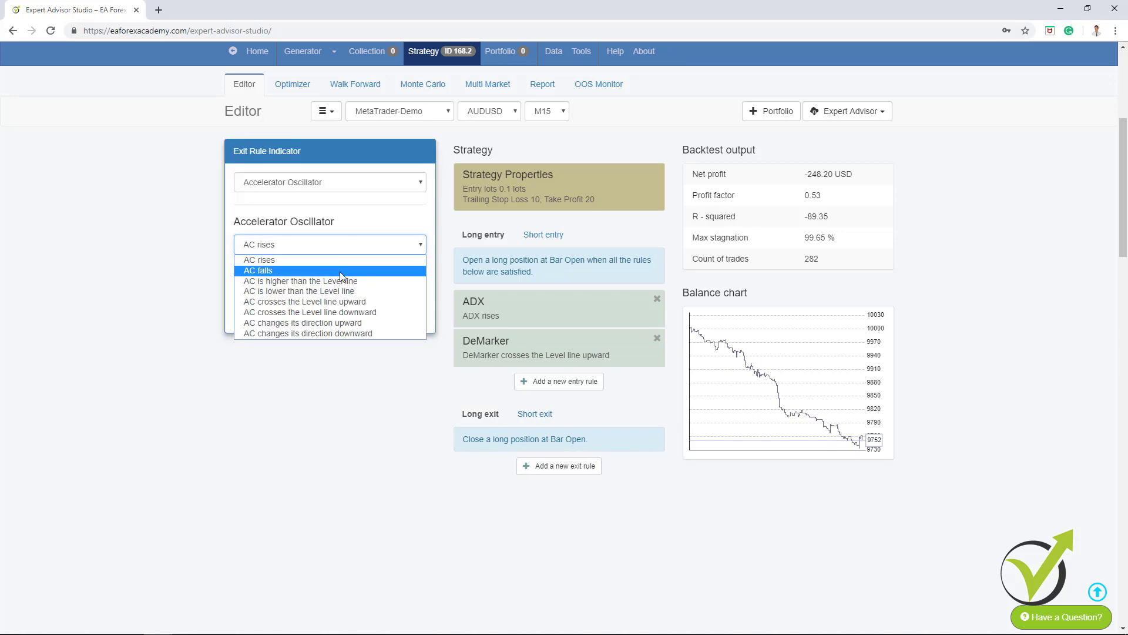
{"action": "left_click", "coordinate": [340, 271]}
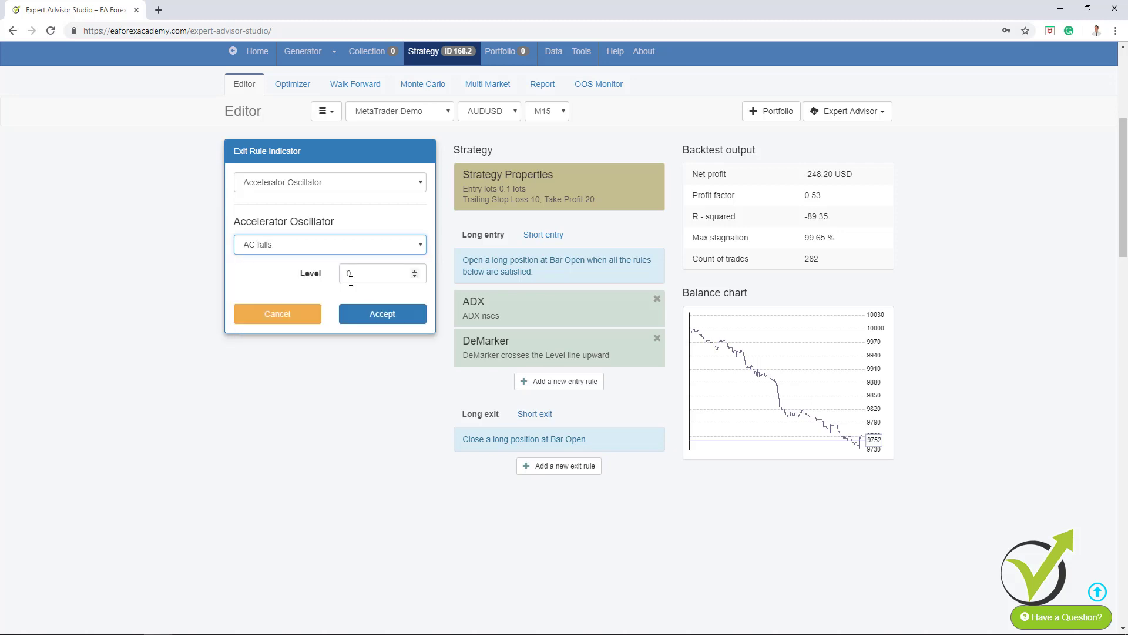
{"action": "left_click", "coordinate": [366, 313]}
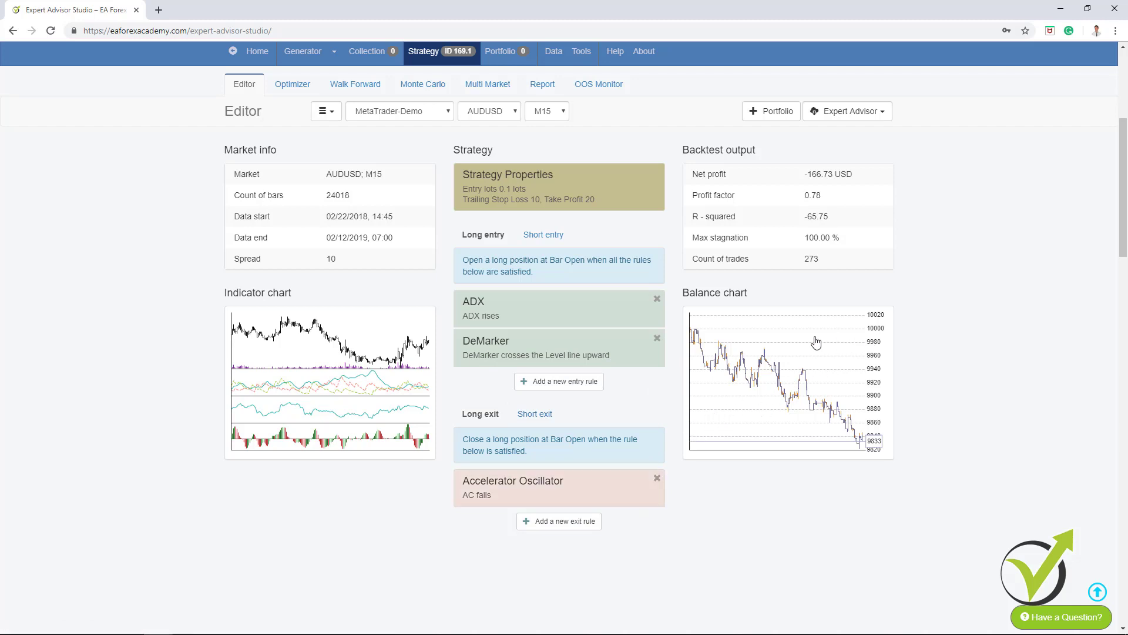
- Try a different period for the ADX entry rule and accept it to recalculate the backtest
{"action": "left_click", "coordinate": [512, 315]}
{"action": "left_click_drag", "start_coordinate": [412, 273], "coordinate": [322, 277]}
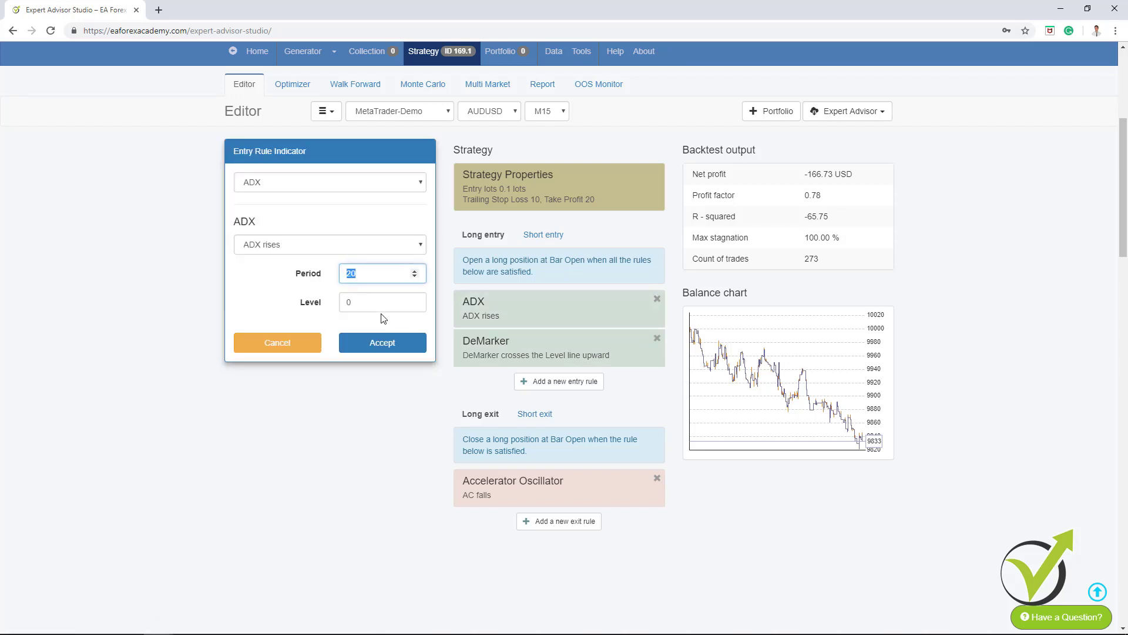
{"action": "left_click", "coordinate": [382, 342]}
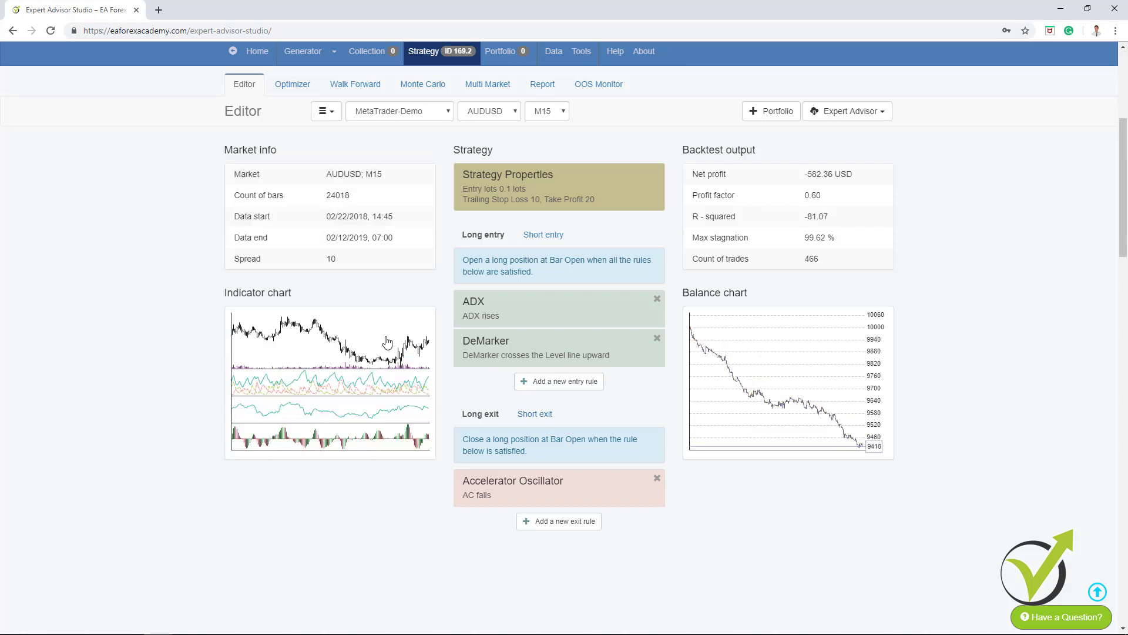
- Set the ADX entry rule's period to 50 and open the strategy's detailed indicator chart
{"action": "left_click", "coordinate": [567, 316]}
{"action": "left_click_drag", "start_coordinate": [414, 273], "coordinate": [335, 280]}
{"action": "key", "text": "Right"}
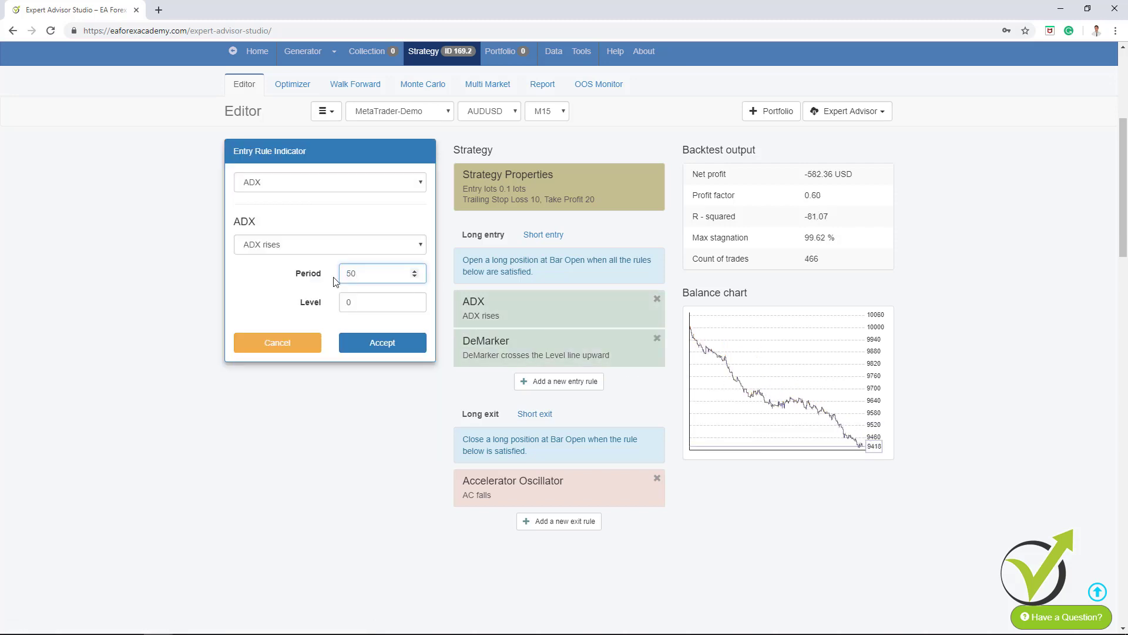
{"action": "left_click", "coordinate": [367, 337]}
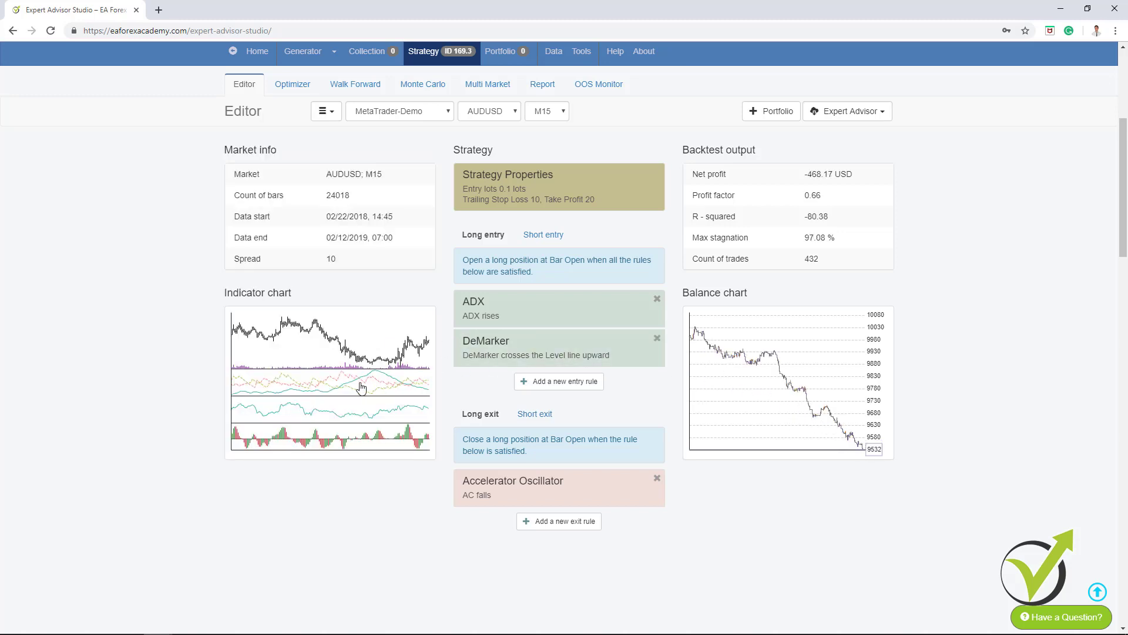
{"action": "left_click", "coordinate": [326, 385]}
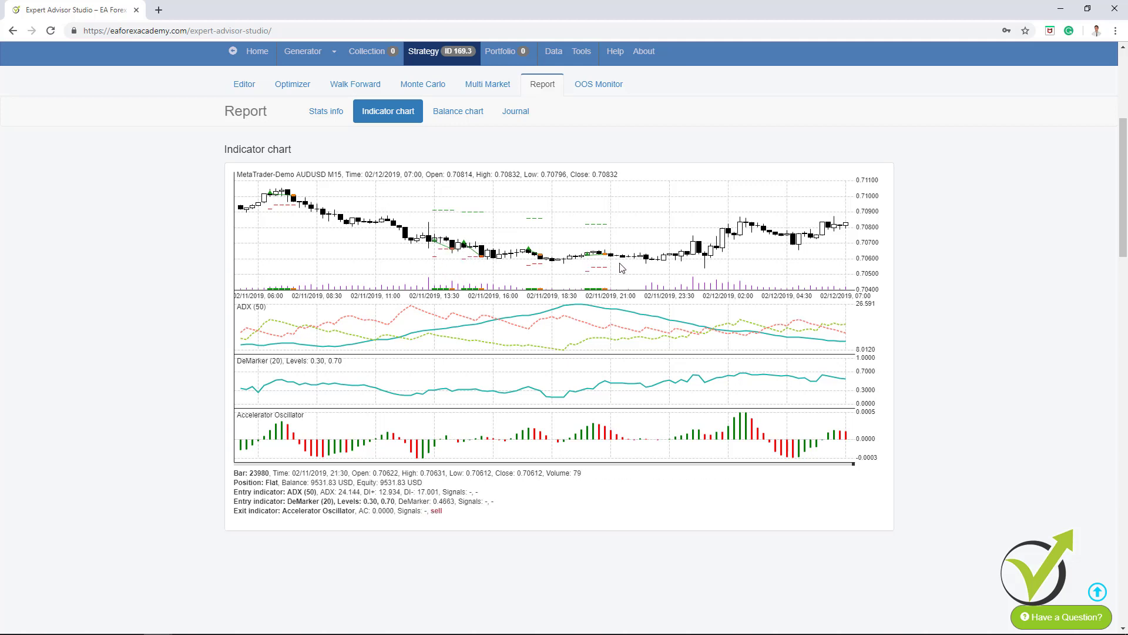
- Examine the strategy's earlier trades on the indicator chart and its backtest statistics
{"action": "left_click_drag", "start_coordinate": [365, 255], "coordinate": [702, 272]}
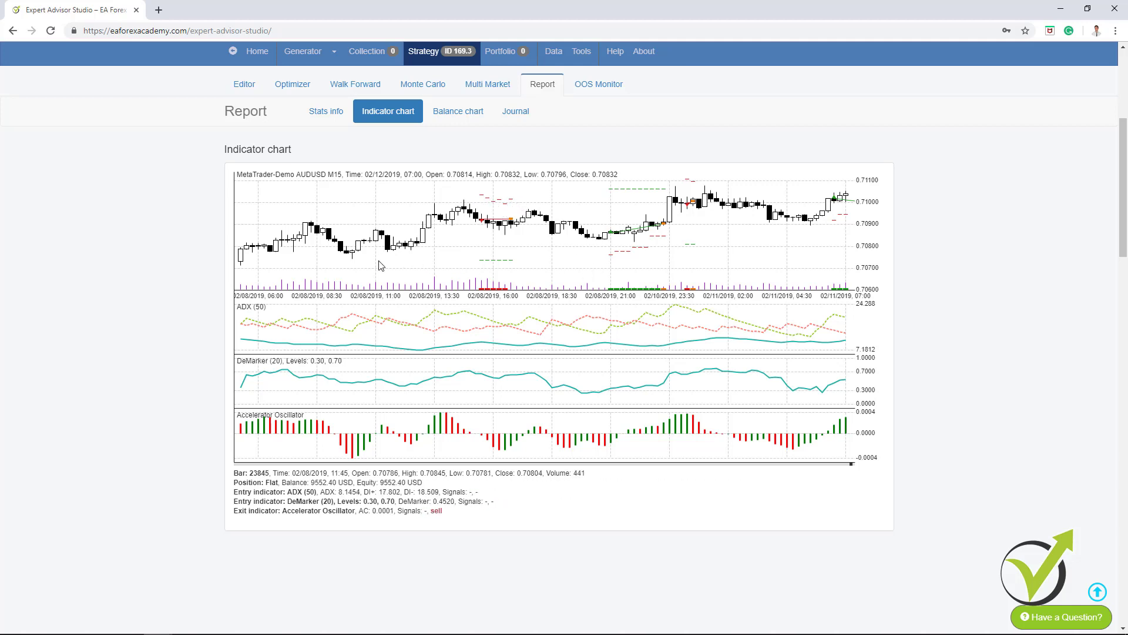
{"action": "scroll", "coordinate": [517, 247], "scroll_direction": "up", "scroll_amount": 10}
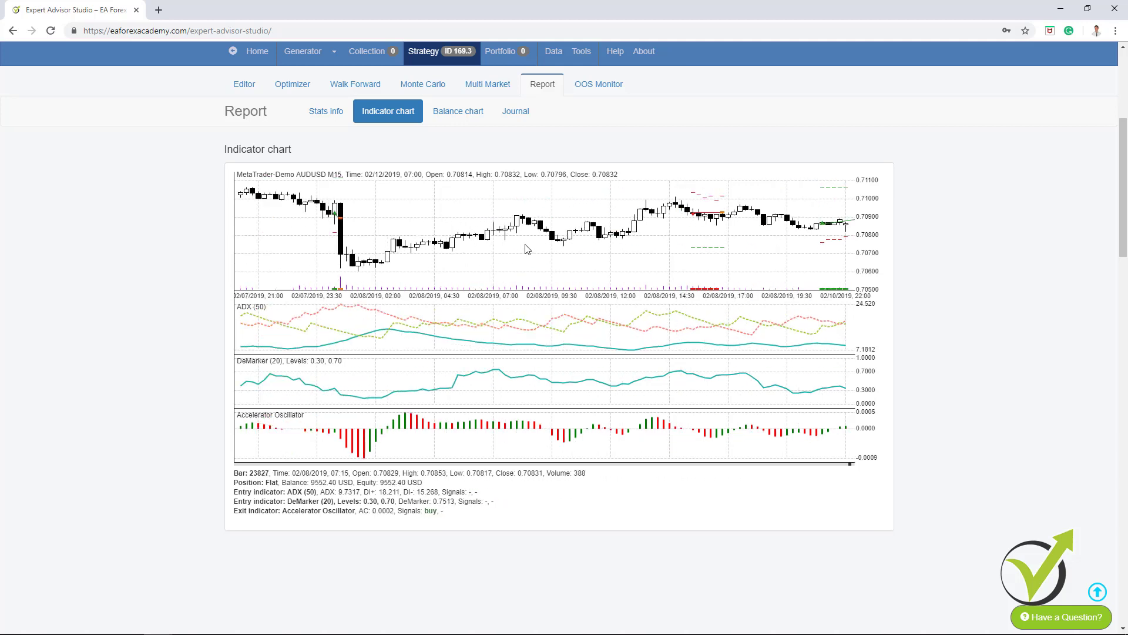
{"action": "scroll", "coordinate": [630, 260], "scroll_direction": "down", "scroll_amount": 10}
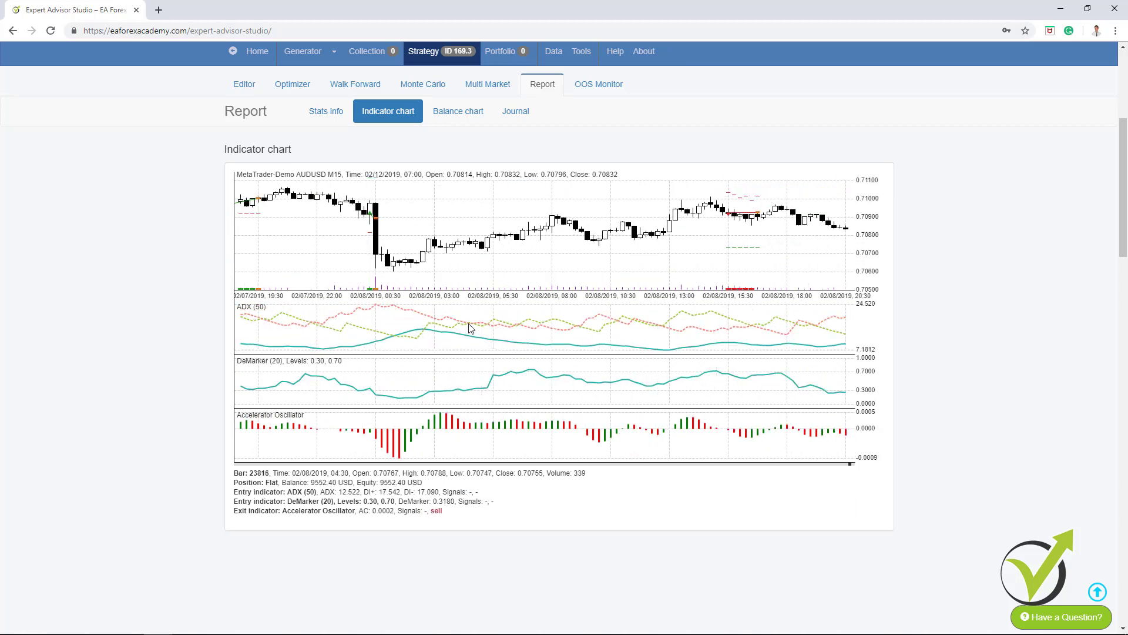
{"action": "left_click", "coordinate": [333, 113]}
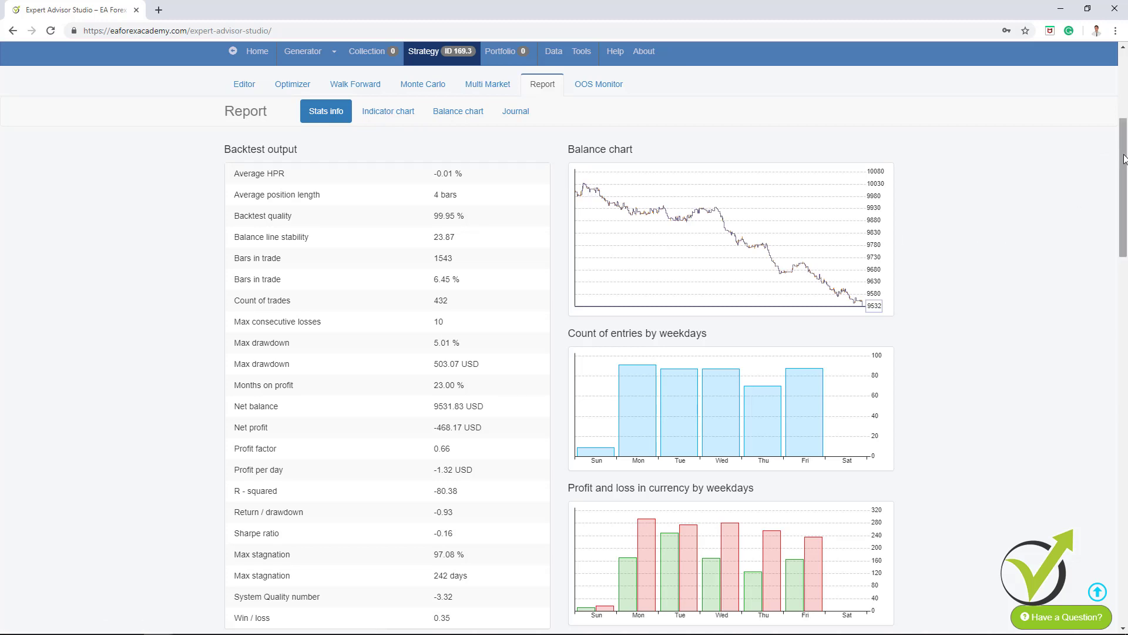
{"action": "left_click_drag", "start_coordinate": [1126, 160], "coordinate": [1125, 224]}
{"action": "scroll", "coordinate": [855, 45], "scroll_direction": "up", "scroll_amount": 3}
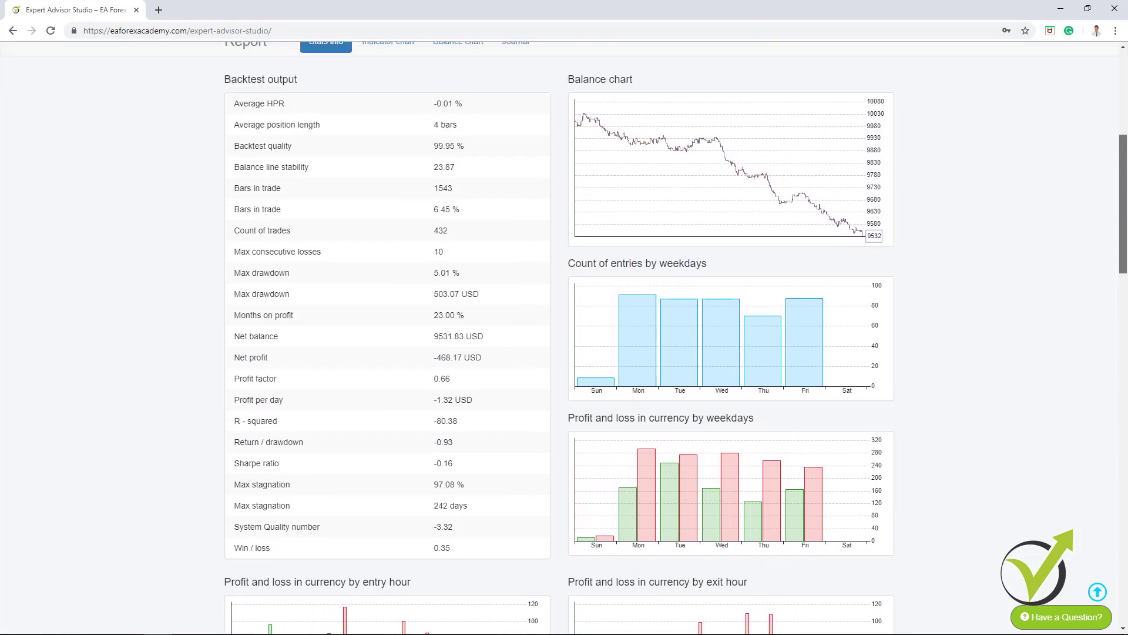
- Examine the strategy's balance, drawdown and stagnation charts and its trade journal
{"action": "left_click", "coordinate": [451, 61]}
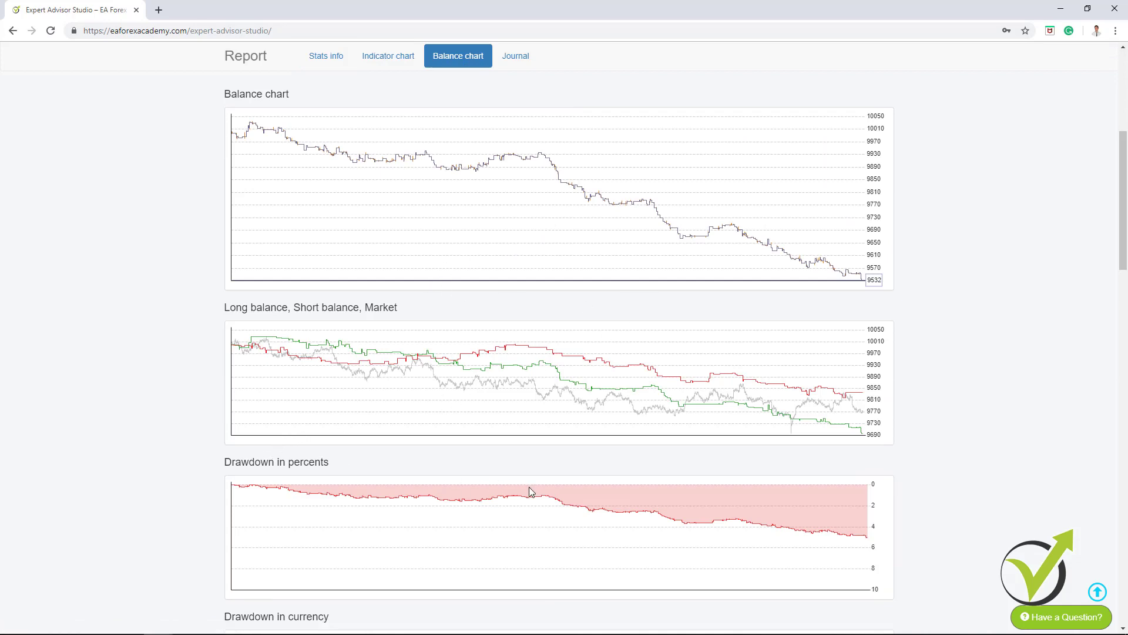
{"action": "scroll", "coordinate": [551, 456], "scroll_direction": "down", "scroll_amount": 7}
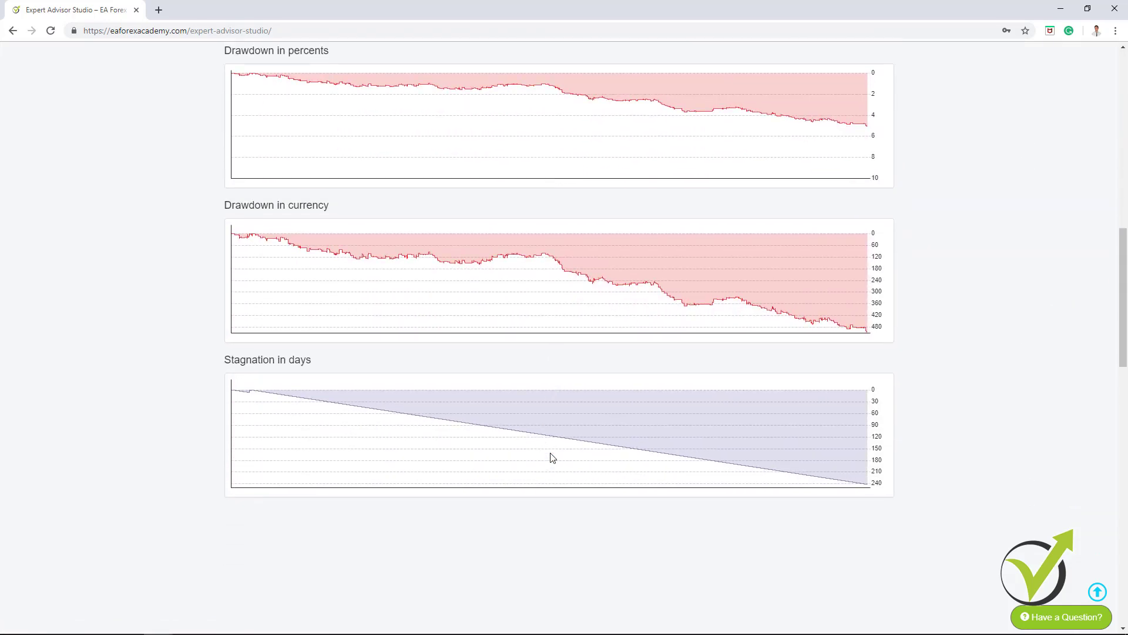
{"action": "scroll", "coordinate": [552, 458], "scroll_direction": "up", "scroll_amount": 6}
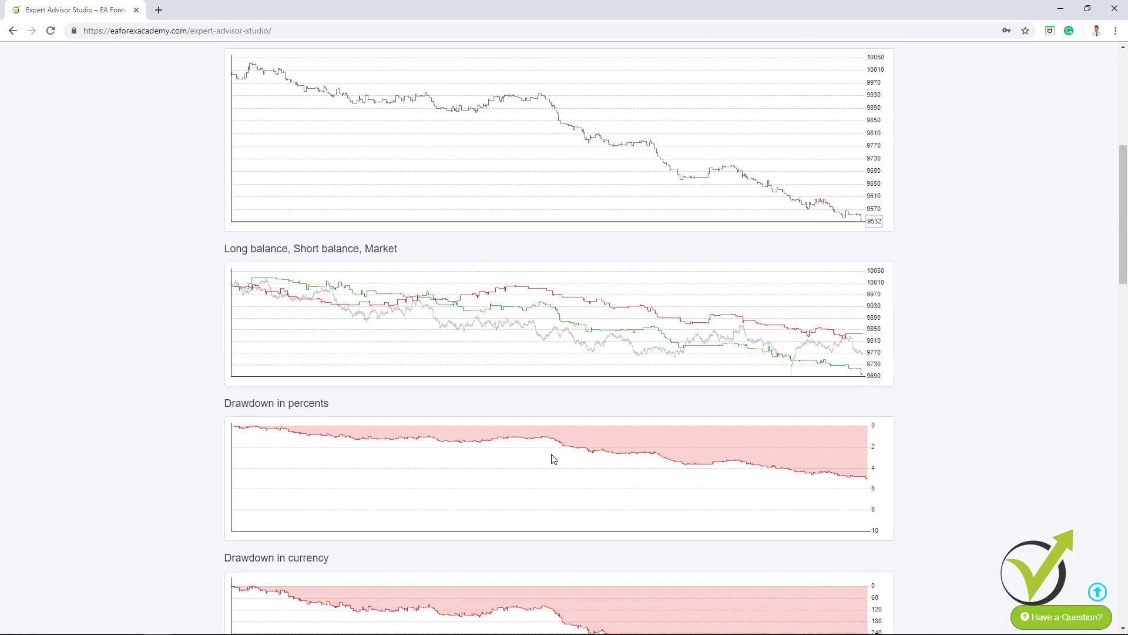
{"action": "scroll", "coordinate": [552, 458], "scroll_direction": "up", "scroll_amount": 3}
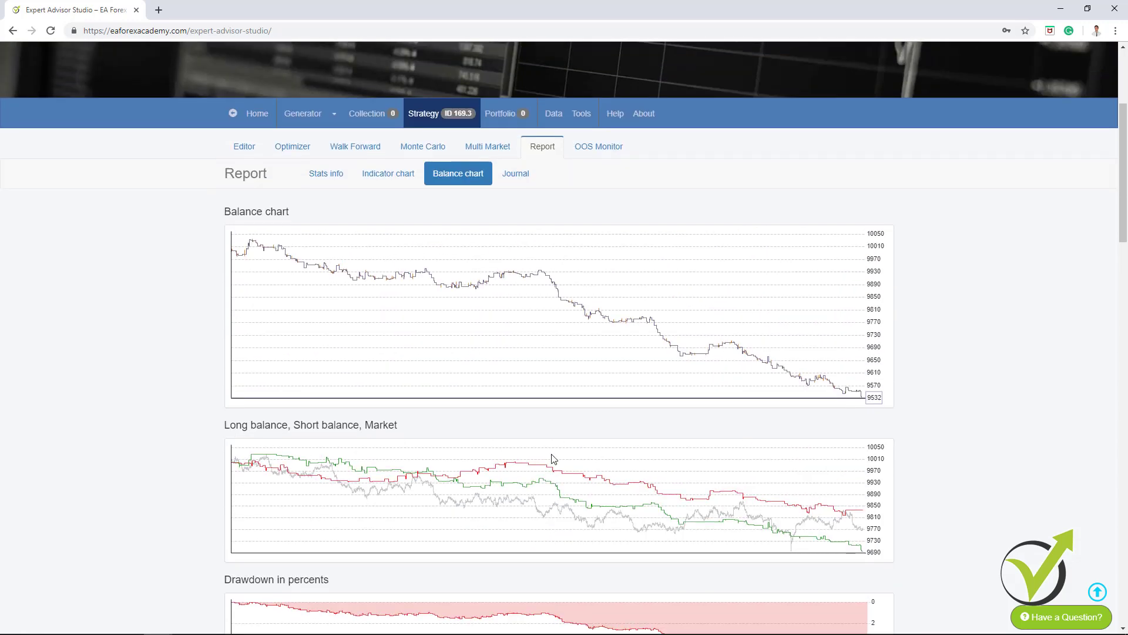
{"action": "left_click", "coordinate": [523, 177]}
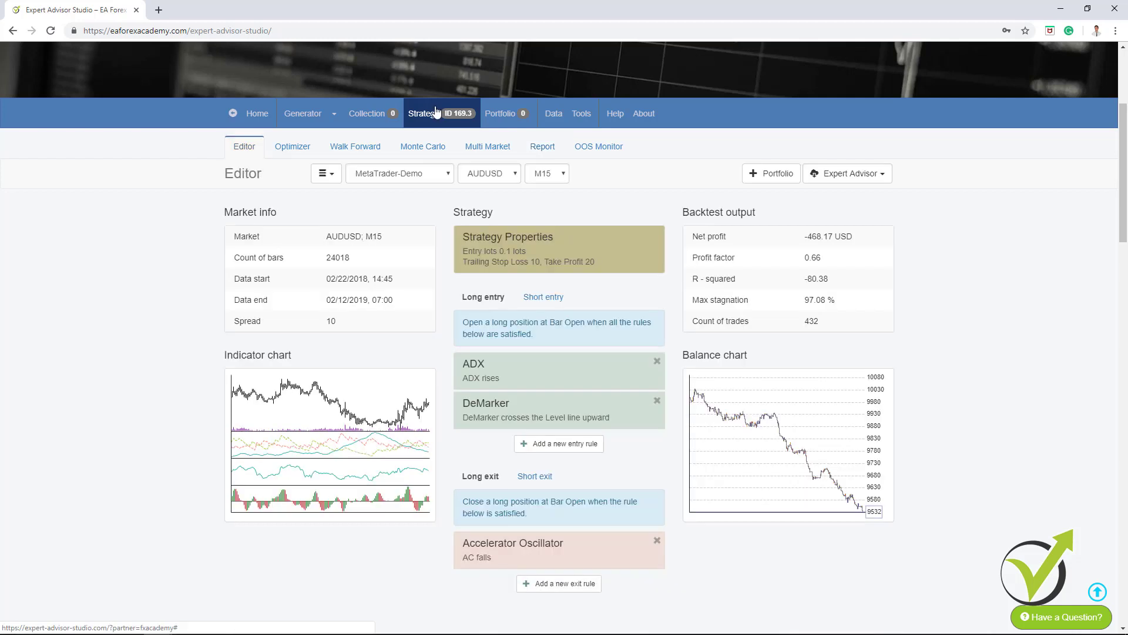
- Remove all entry and exit rules from the strategy and set its Stop Loss and Take Profit to Not used
{"action": "left_click", "coordinate": [658, 362]}
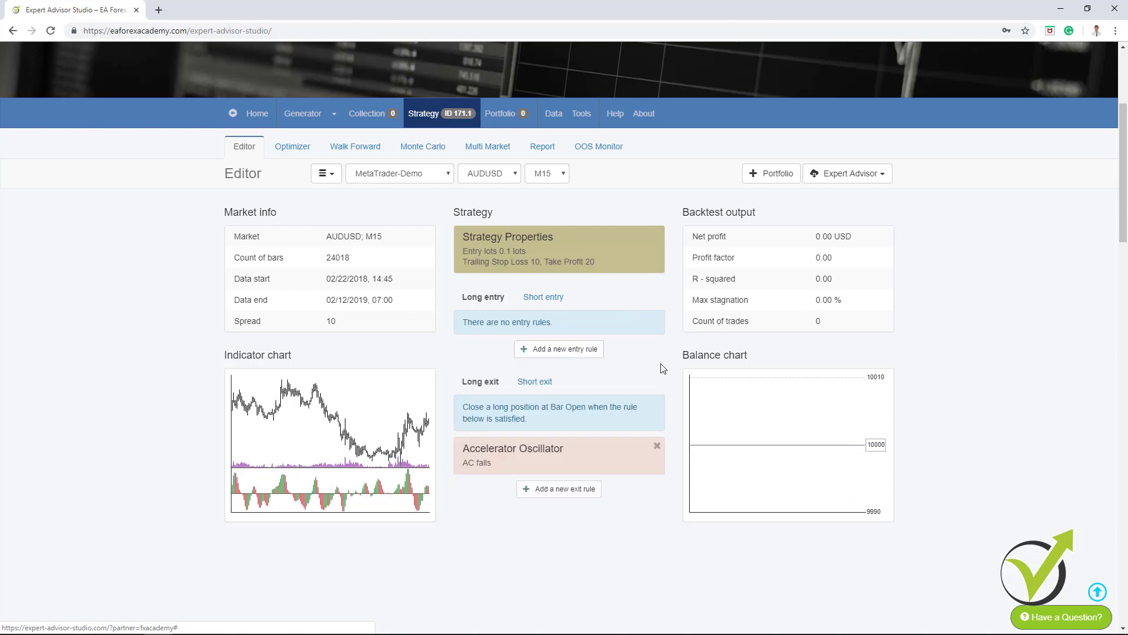
{"action": "left_click", "coordinate": [657, 446]}
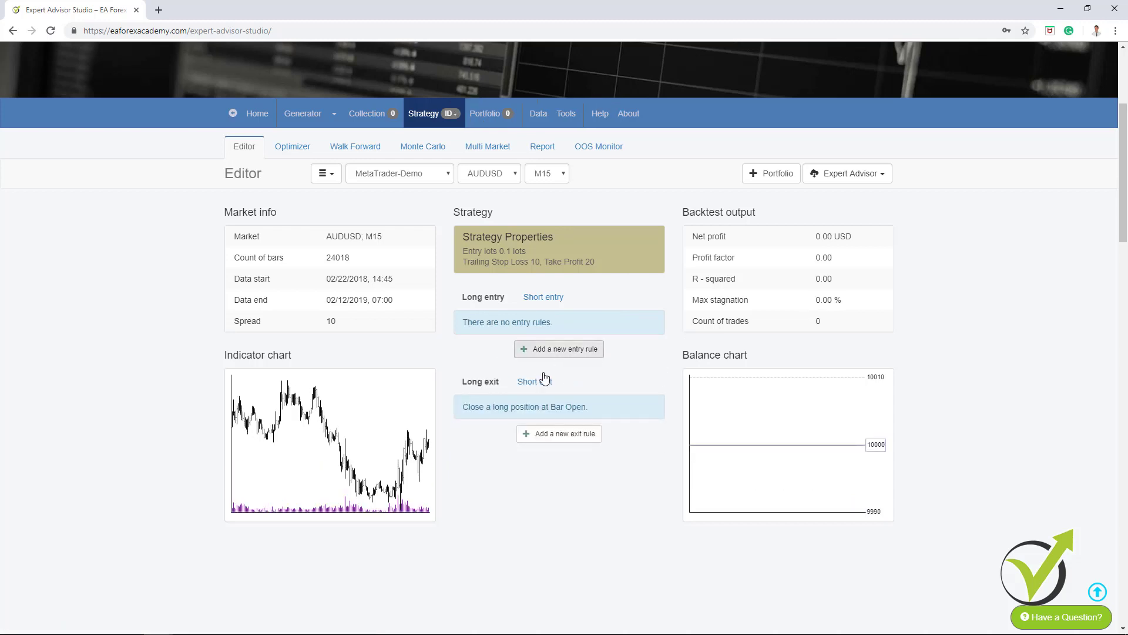
{"action": "left_click", "coordinate": [529, 250]}
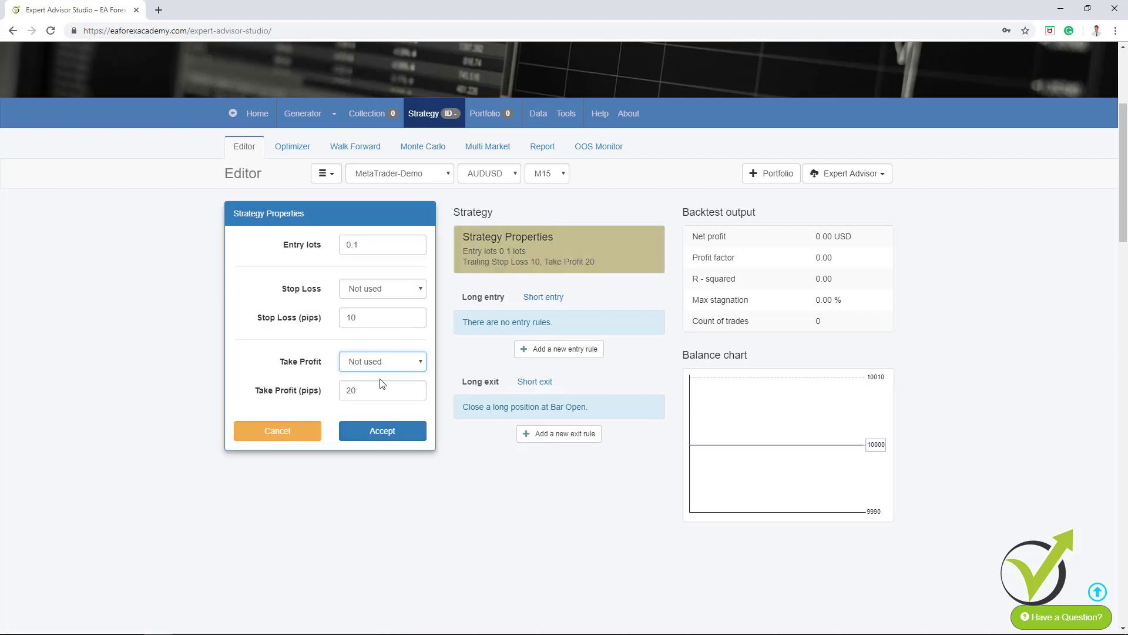
{"action": "left_click", "coordinate": [359, 430]}
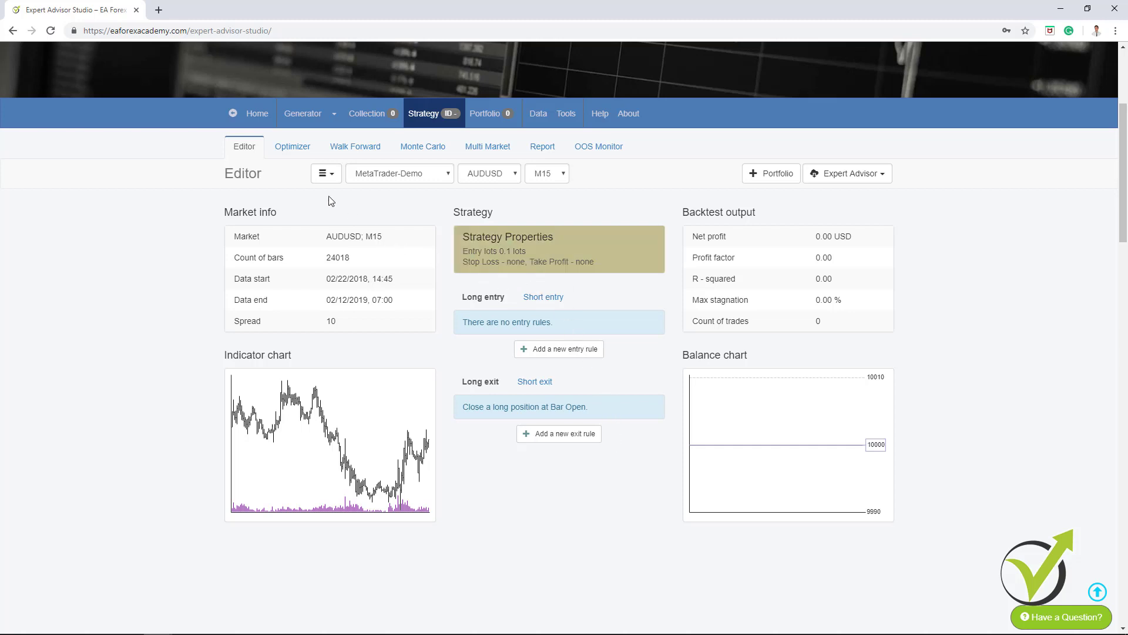
- Go to the strategy Generator and choose AUDUSD as the symbol for its historical data
{"action": "left_click", "coordinate": [310, 114]}
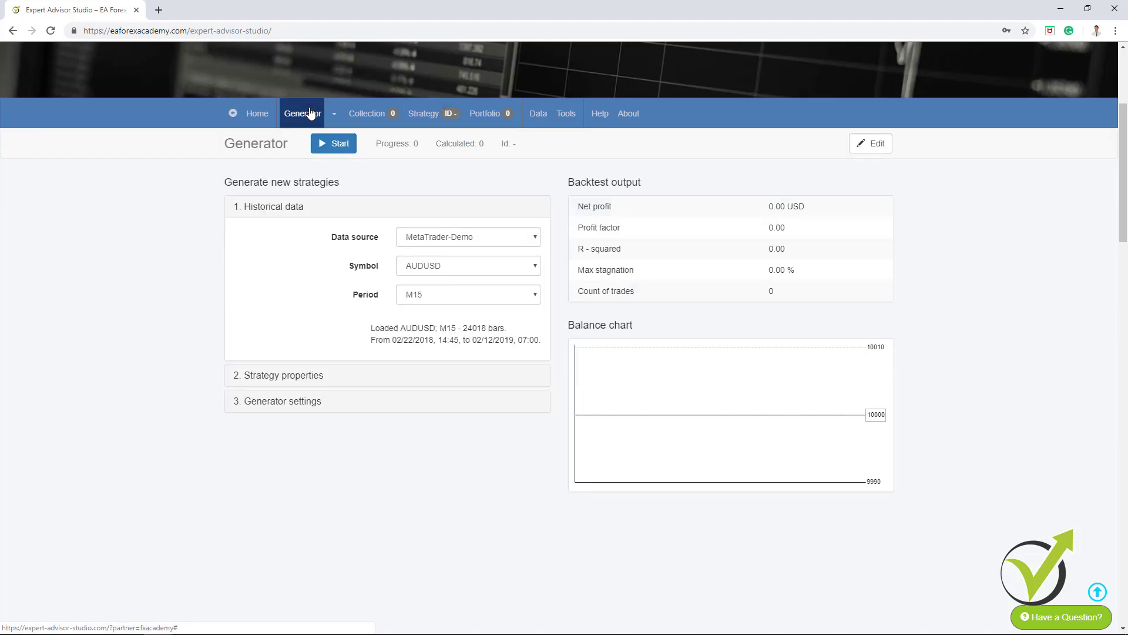
{"action": "scroll", "coordinate": [310, 110], "scroll_direction": "down", "scroll_amount": 1}
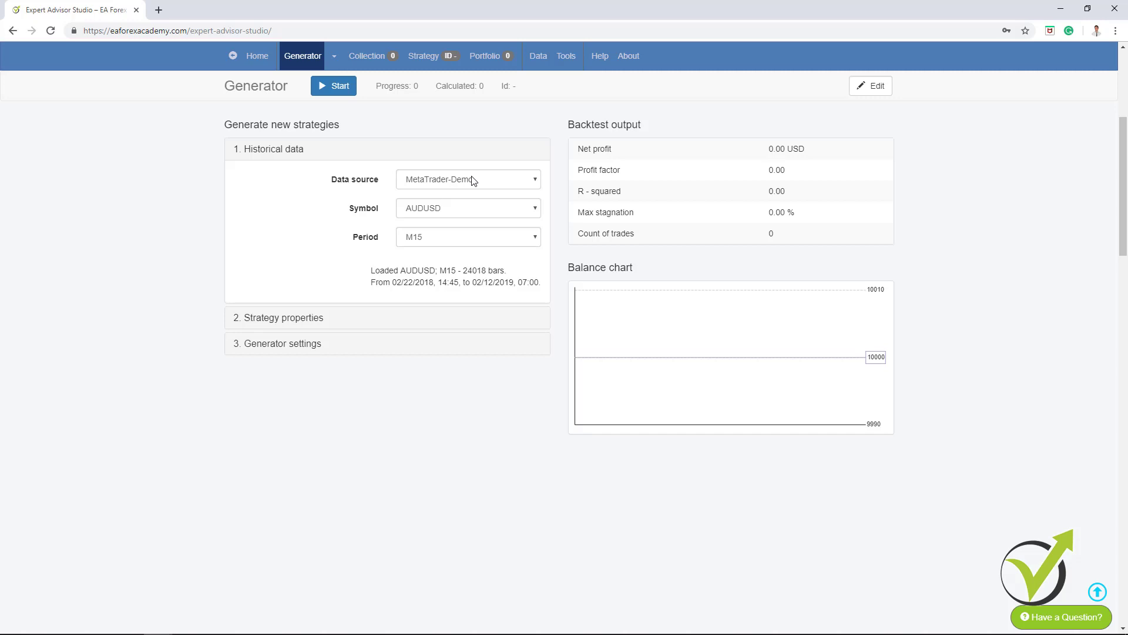
{"action": "left_click", "coordinate": [491, 215]}
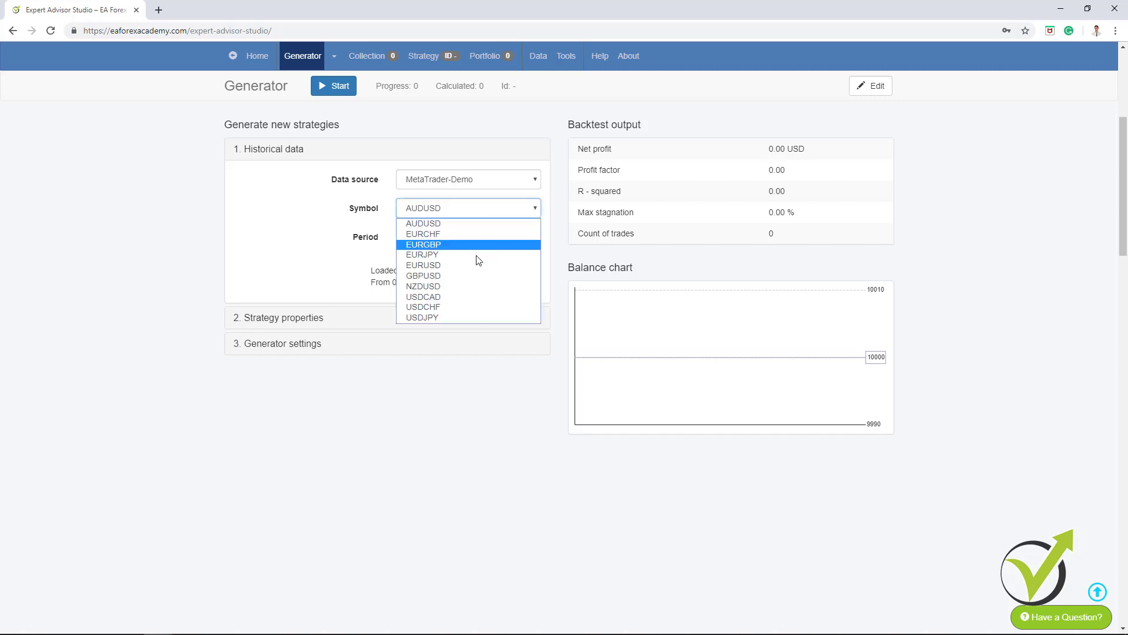
{"action": "left_click", "coordinate": [478, 224]}
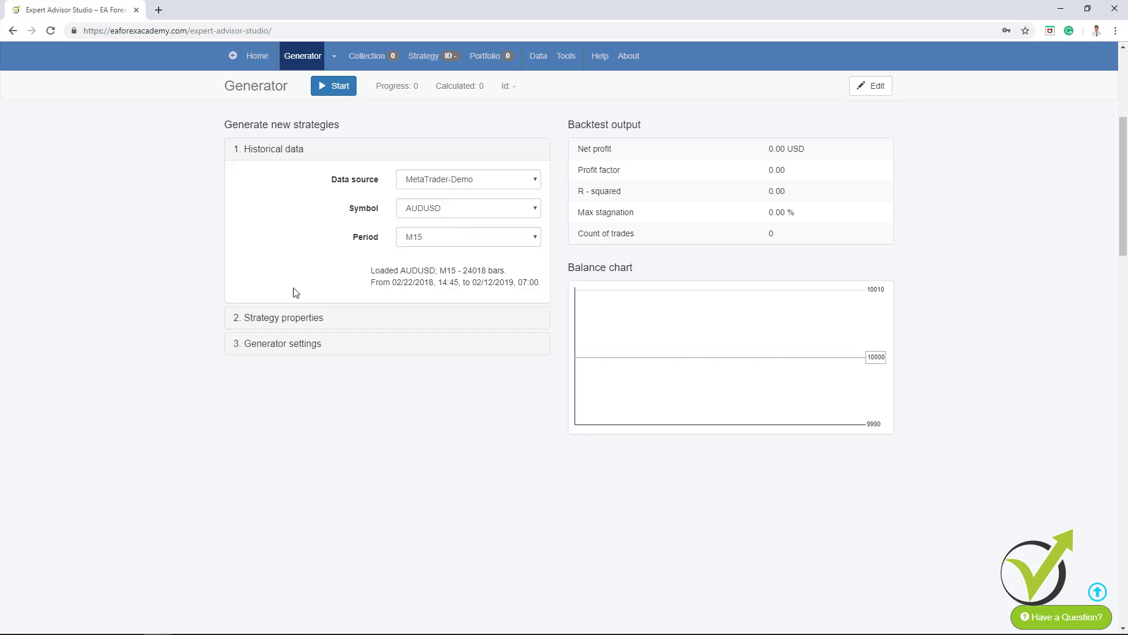
- In the Generator's strategy properties, keep Stop Loss at Always use with the Fixed type and Take Profit at Always use
{"action": "left_click", "coordinate": [287, 318]}
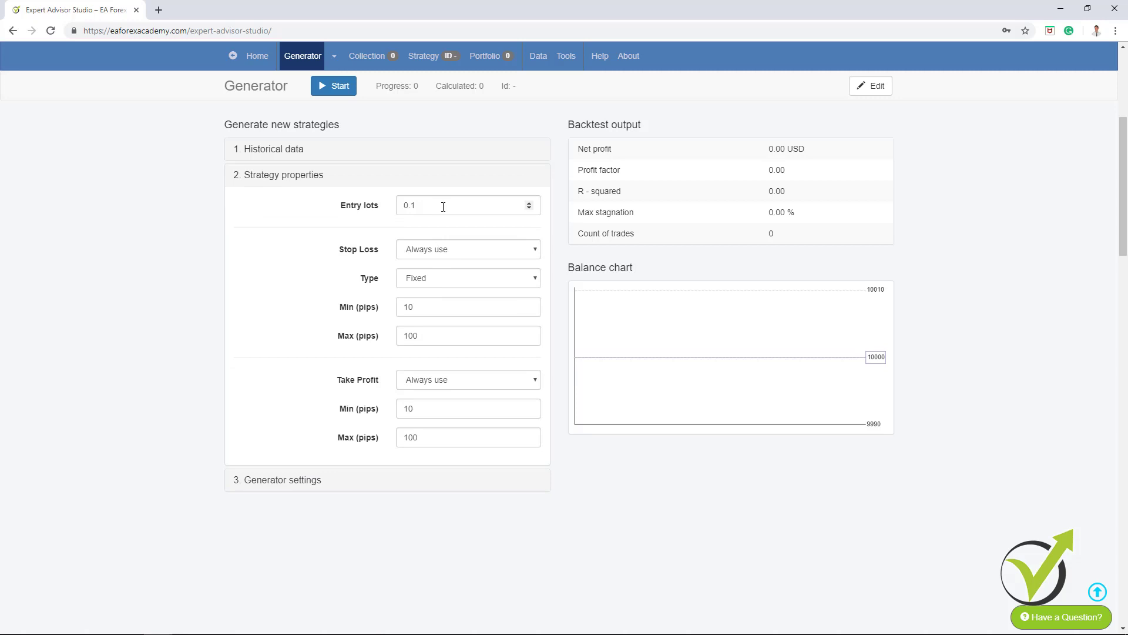
{"action": "left_click", "coordinate": [452, 251]}
{"action": "left_click", "coordinate": [450, 251]}
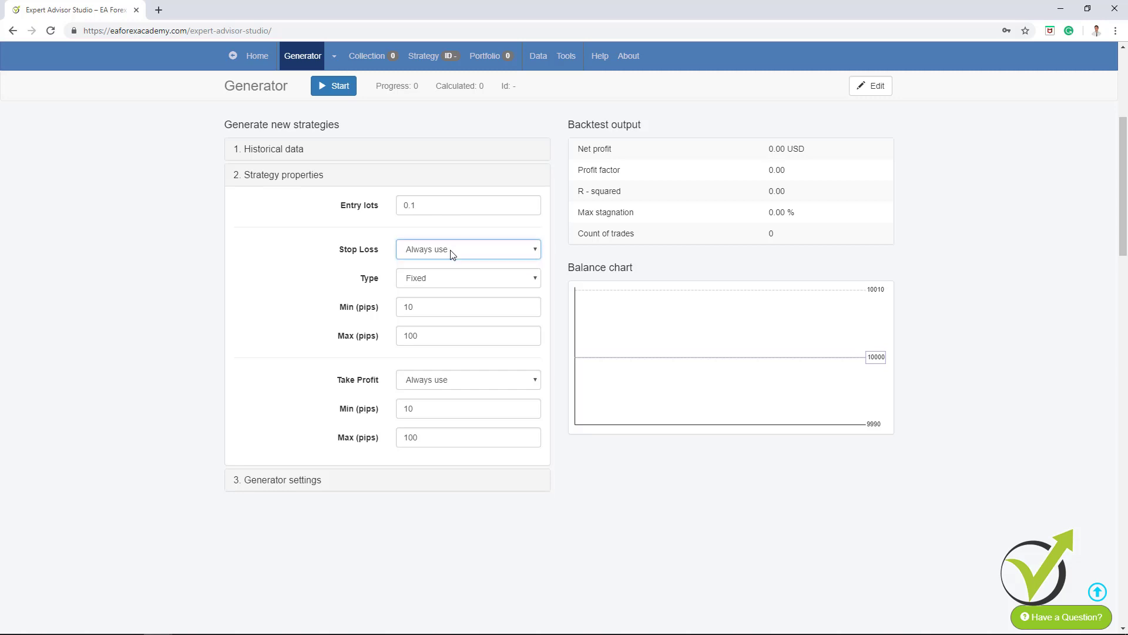
{"action": "left_click", "coordinate": [453, 279]}
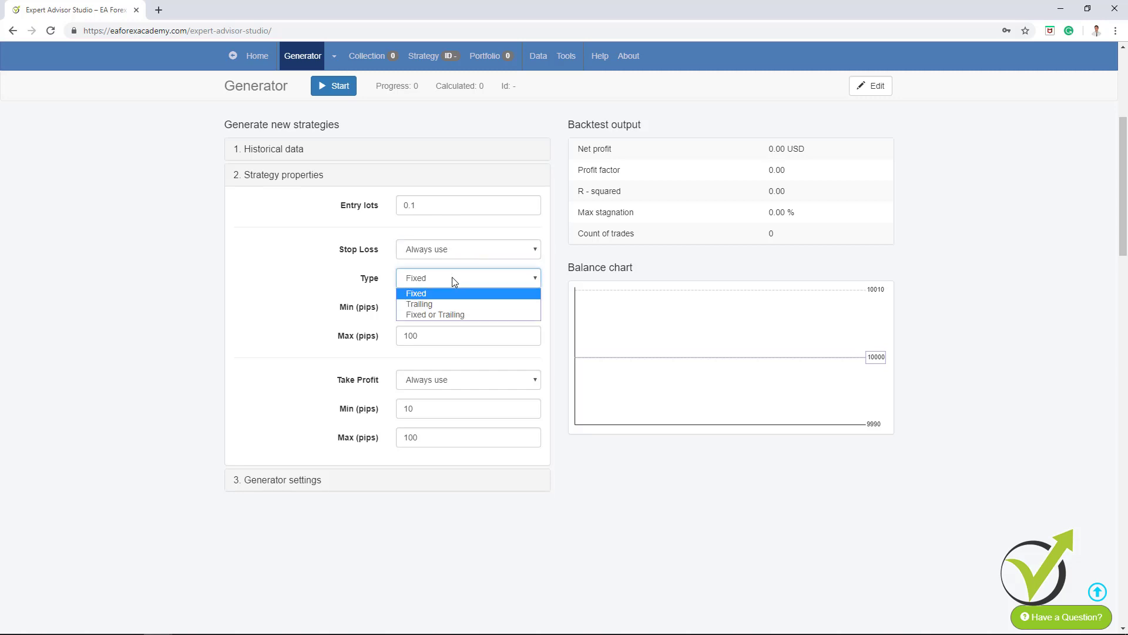
{"action": "left_click", "coordinate": [448, 331]}
{"action": "left_click", "coordinate": [448, 332]}
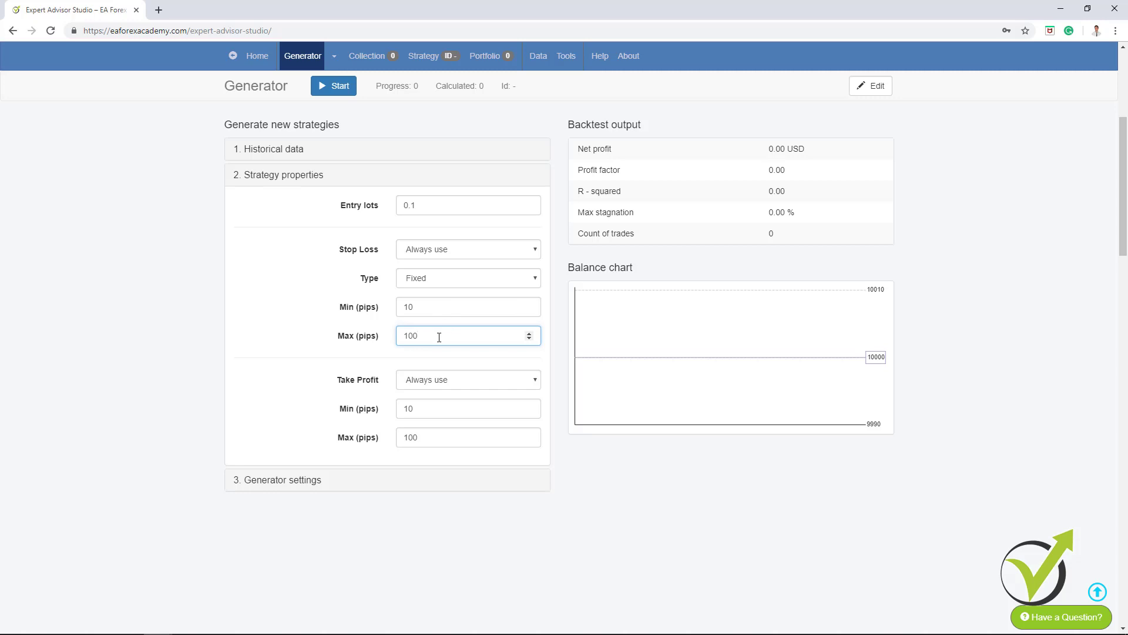
{"action": "left_click", "coordinate": [448, 382]}
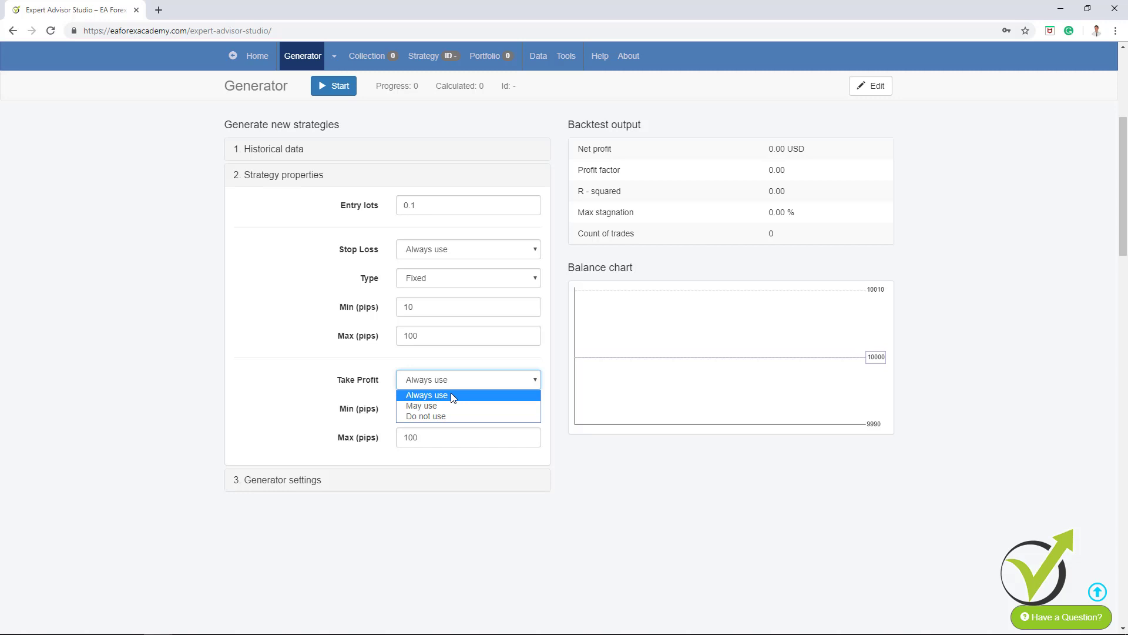
{"action": "left_click", "coordinate": [450, 394]}
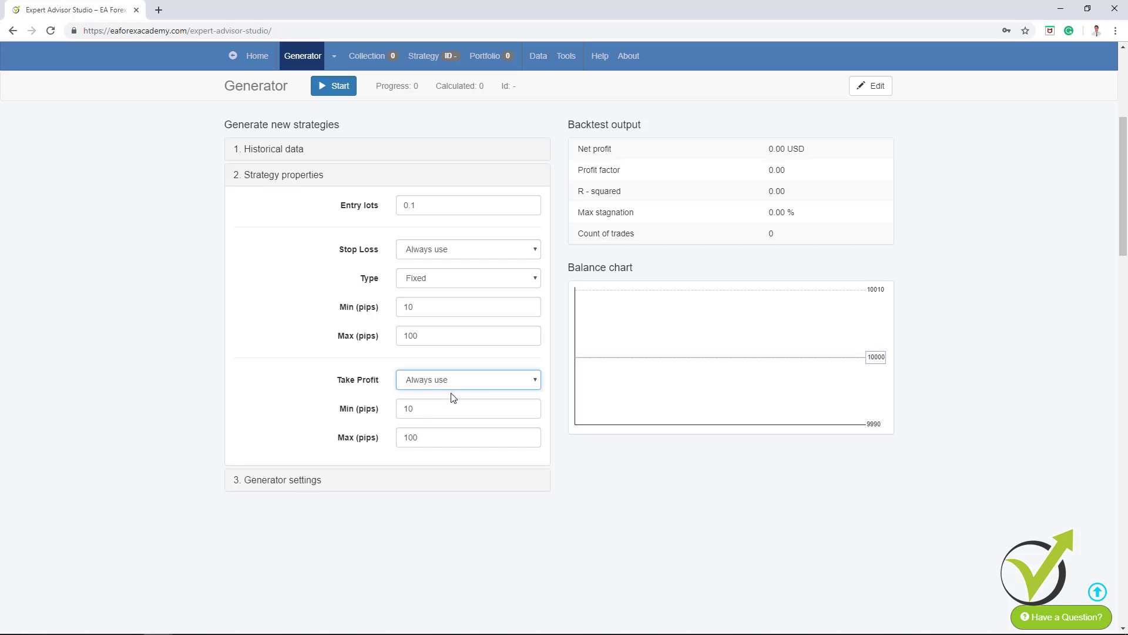
- In the Generator settings, keep Net balance as the search criterion and In sample for Out of Sample
{"action": "left_click", "coordinate": [272, 480]}
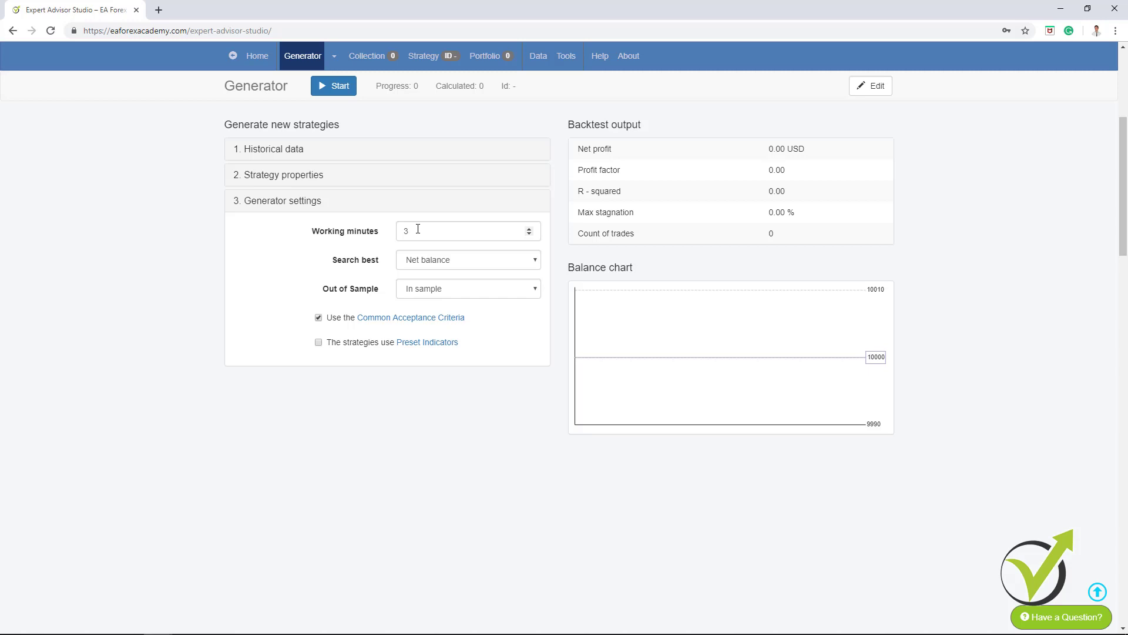
{"action": "left_click", "coordinate": [415, 263]}
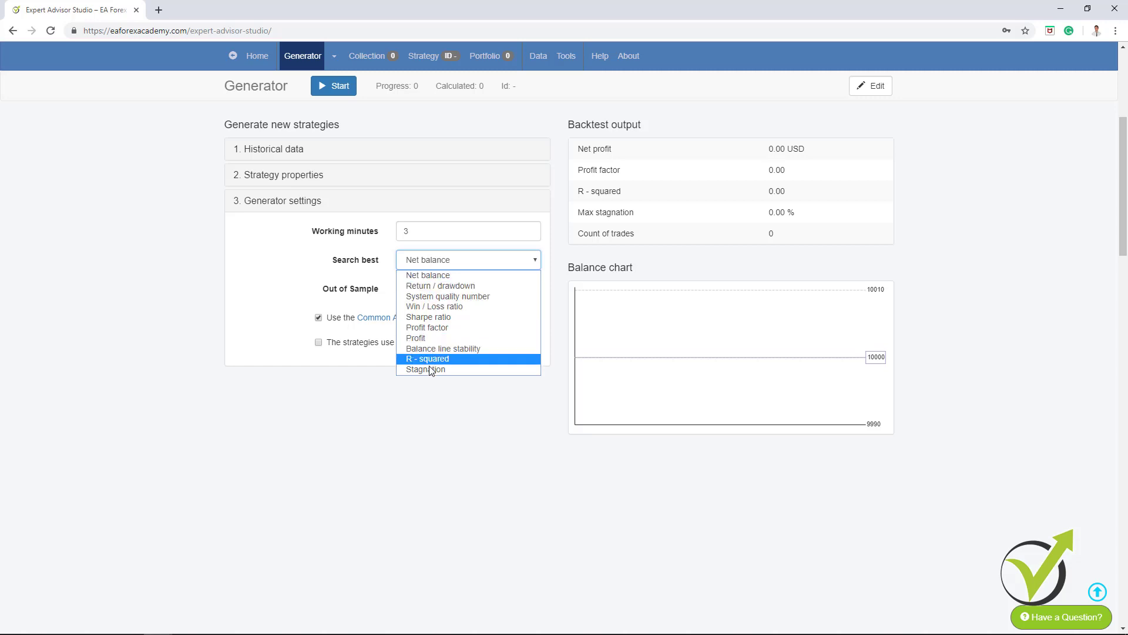
{"action": "left_click", "coordinate": [423, 274]}
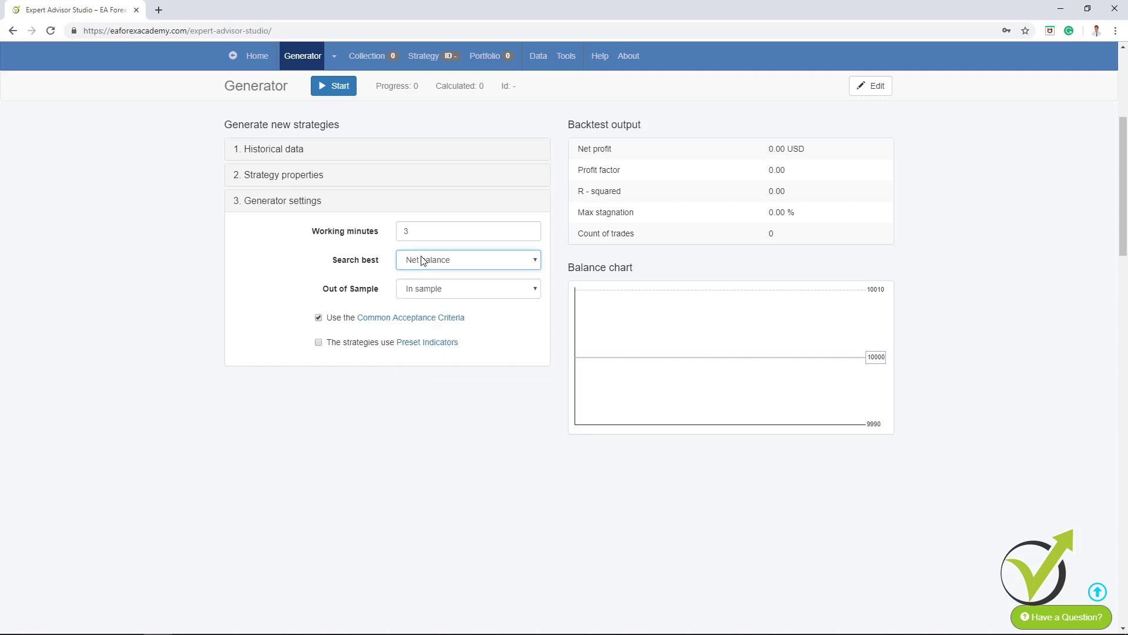
{"action": "left_click", "coordinate": [421, 296]}
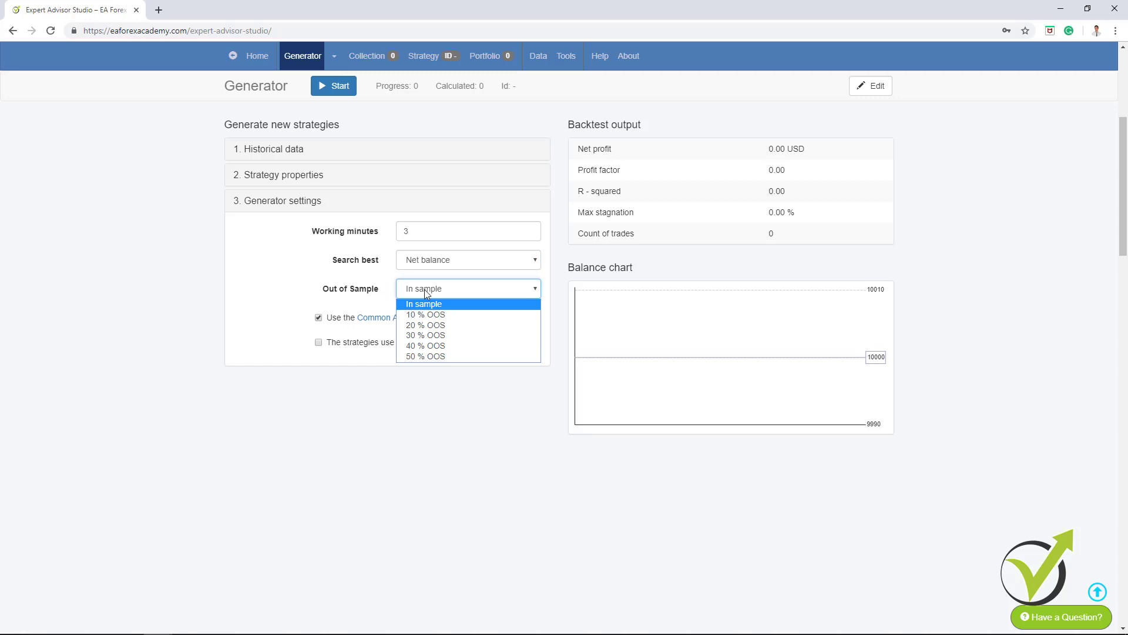
{"action": "left_click", "coordinate": [424, 289]}
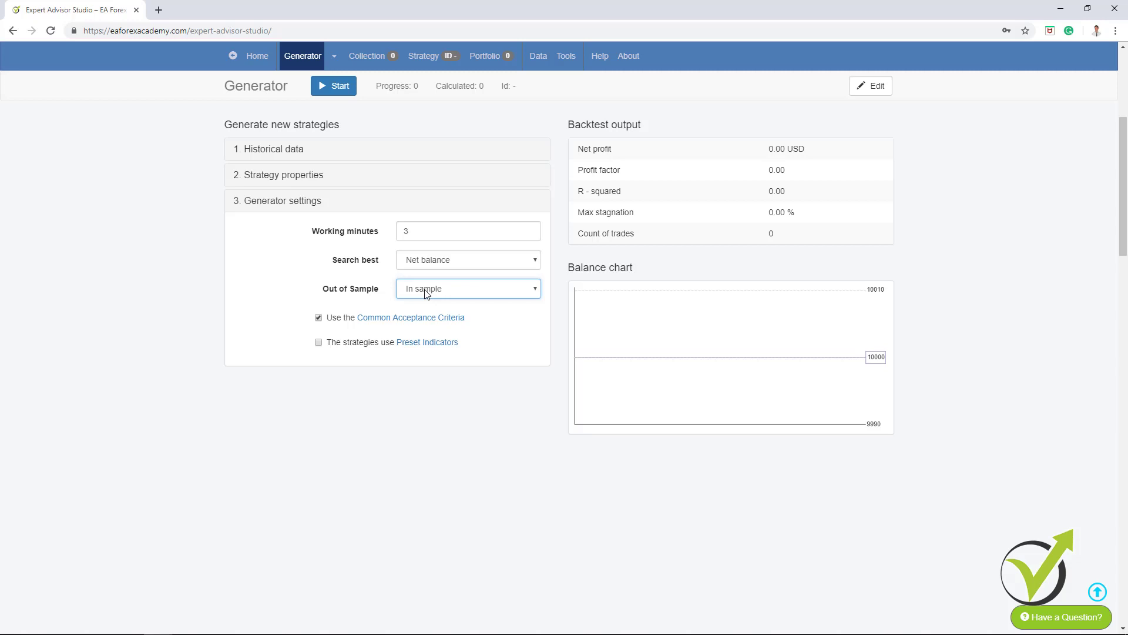
- Disable the Common Acceptance Criteria and start generating strategies
{"action": "left_click", "coordinate": [318, 318]}
{"action": "left_click", "coordinate": [332, 88]}
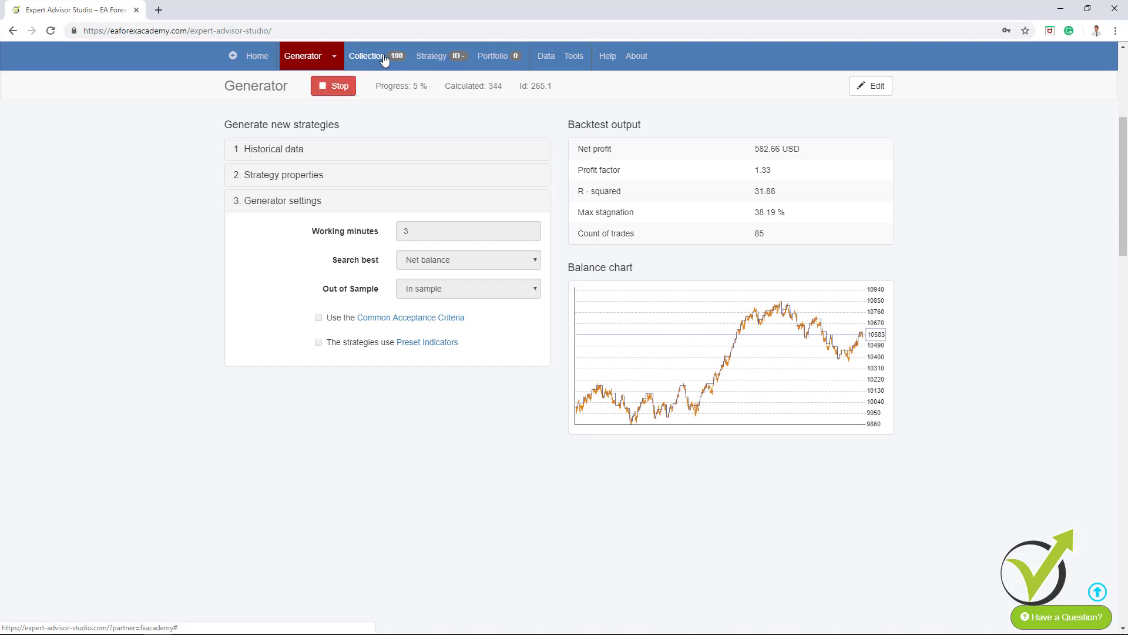
- Open the first strategy in the Collection and examine its trades on the detailed indicator chart
{"action": "left_click", "coordinate": [381, 58]}
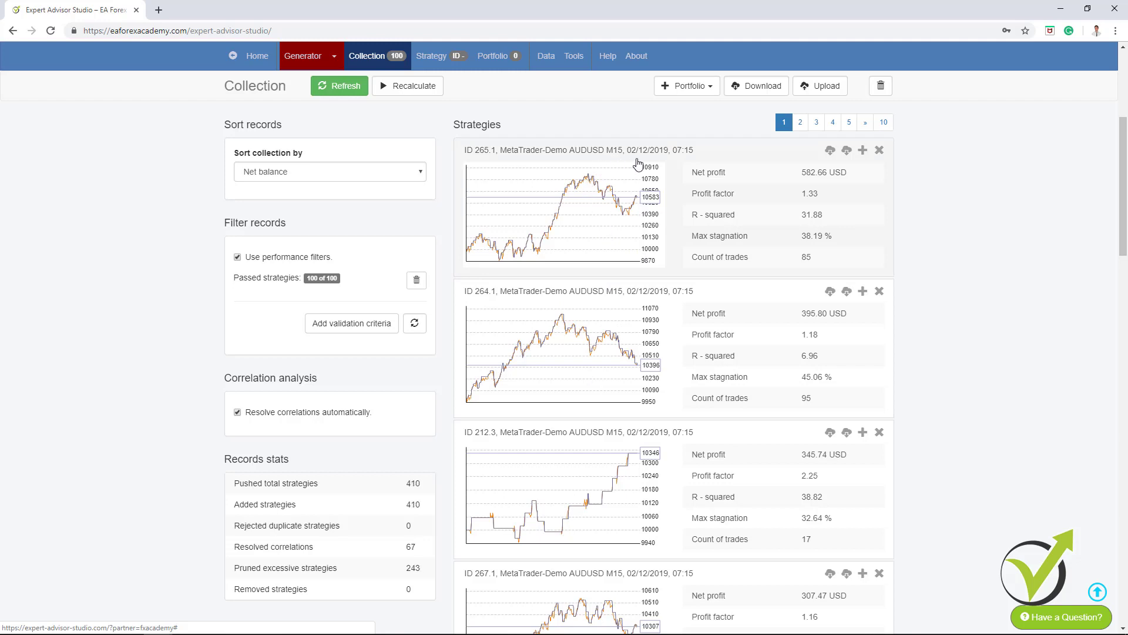
{"action": "left_click", "coordinate": [569, 201]}
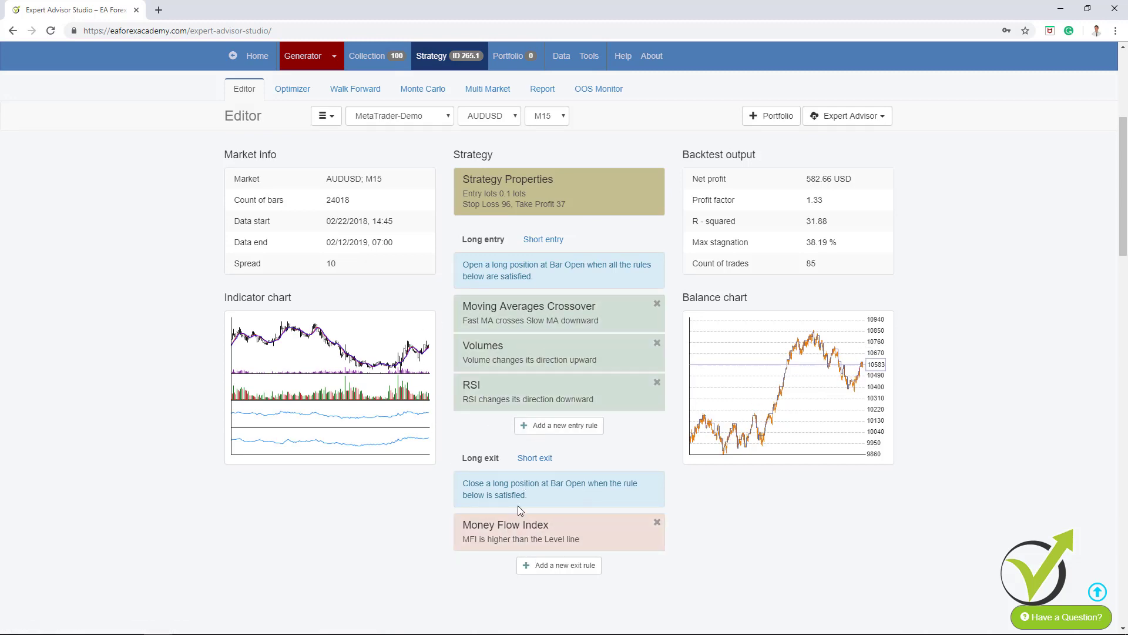
{"action": "left_click", "coordinate": [347, 361]}
{"action": "left_click_drag", "start_coordinate": [378, 277], "coordinate": [783, 319]}
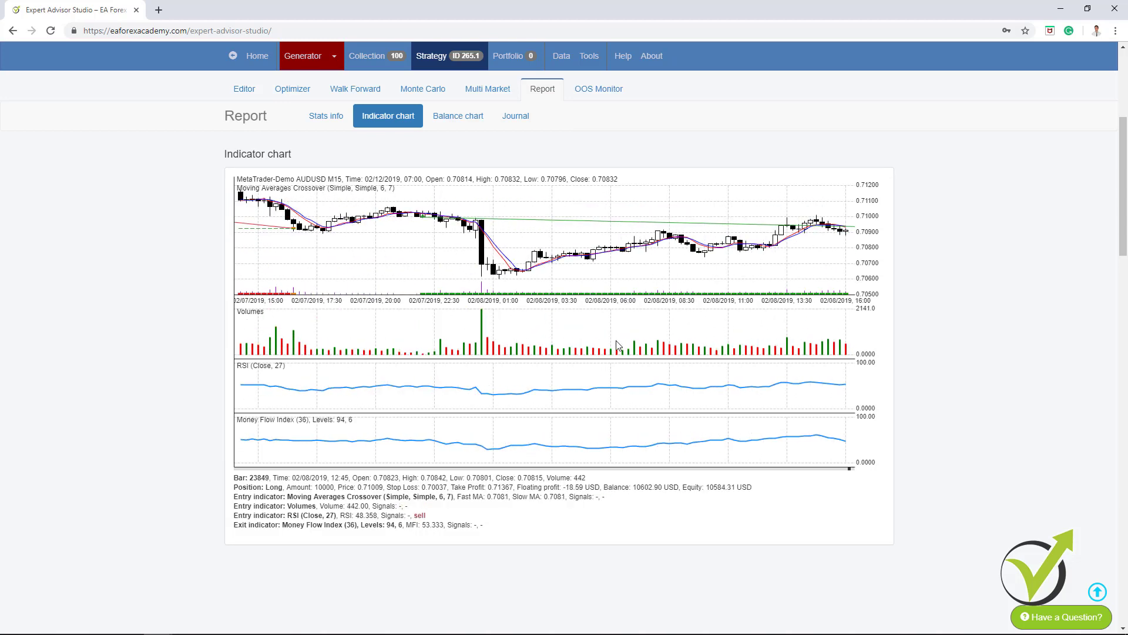
{"action": "left_click_drag", "start_coordinate": [453, 265], "coordinate": [478, 171]}
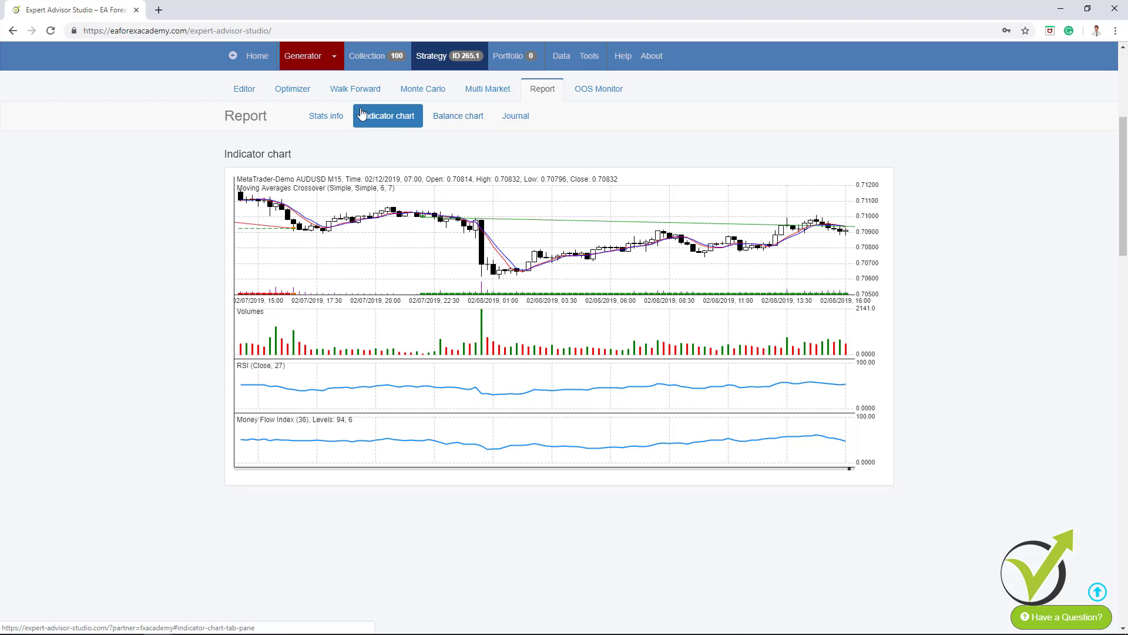
- Review the generated strategy's backtest statistics, including its weekday and hourly profit and loss charts
{"action": "left_click", "coordinate": [326, 113]}
{"action": "scroll", "coordinate": [629, 339], "scroll_direction": "down", "scroll_amount": 10}
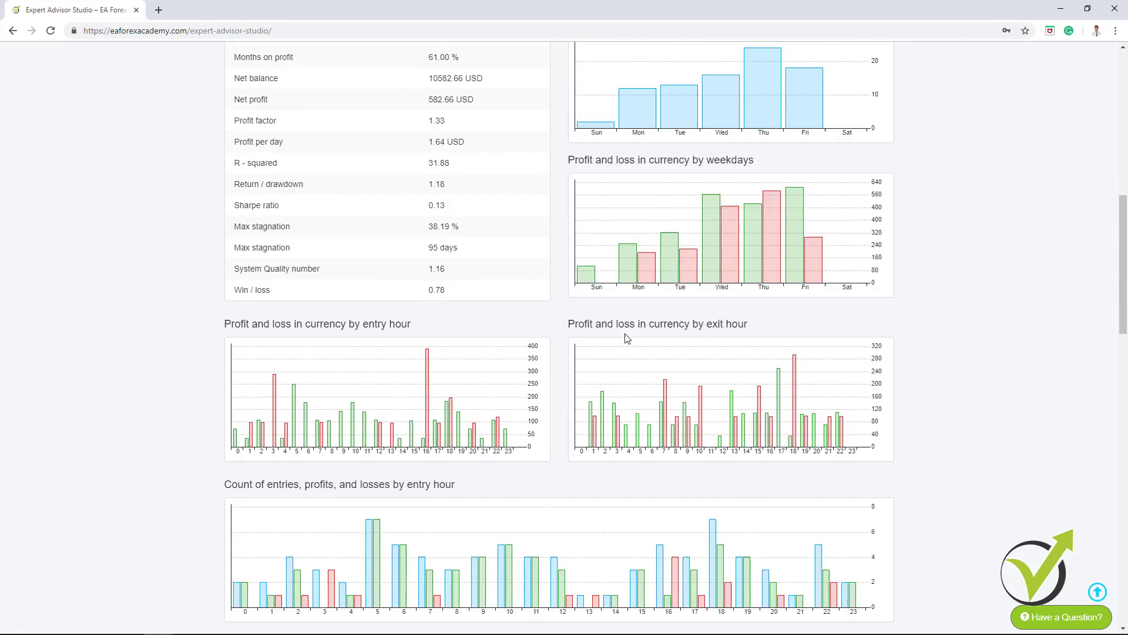
- Check the Generator's progress and view the strategies gathered so far in the Collection
{"action": "scroll", "coordinate": [647, 435], "scroll_direction": "up", "scroll_amount": 10}
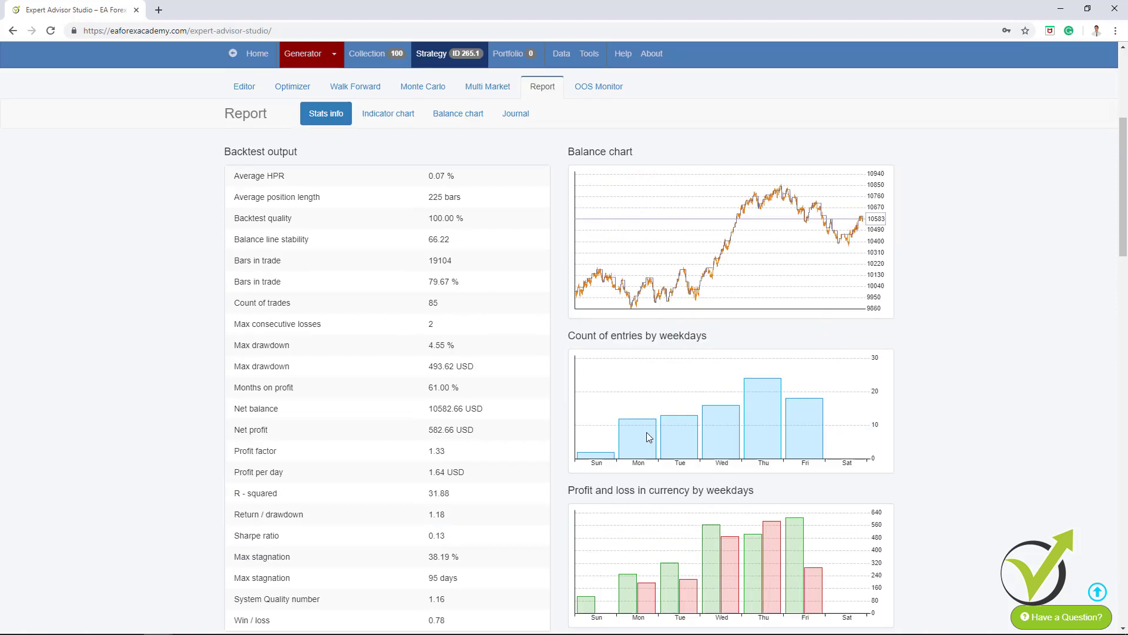
{"action": "left_click", "coordinate": [301, 56]}
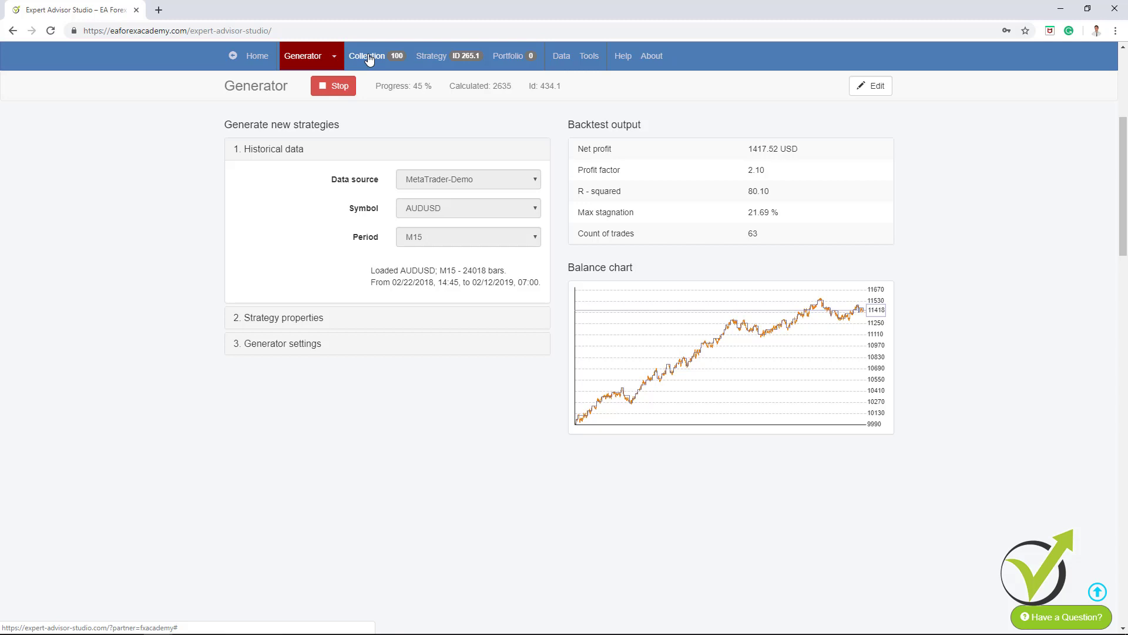
{"action": "left_click", "coordinate": [369, 59]}
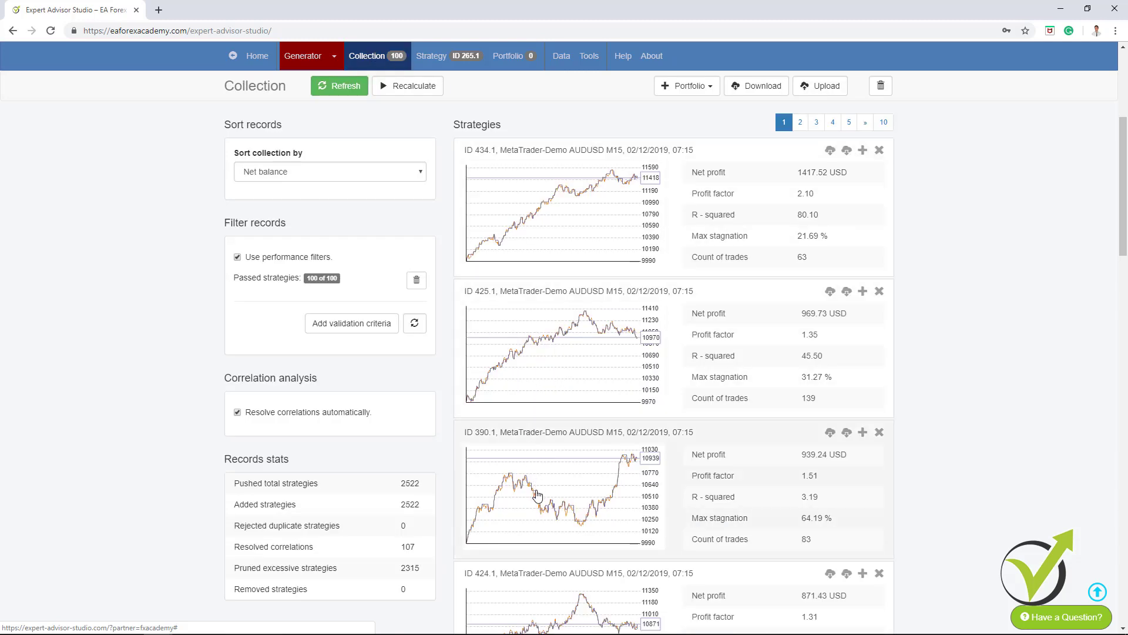
- From the Generator settings, open the Common Acceptance Criteria and review the minimum net profit and minimum count of trades
{"action": "left_click", "coordinate": [302, 56]}
{"action": "left_click", "coordinate": [300, 345]}
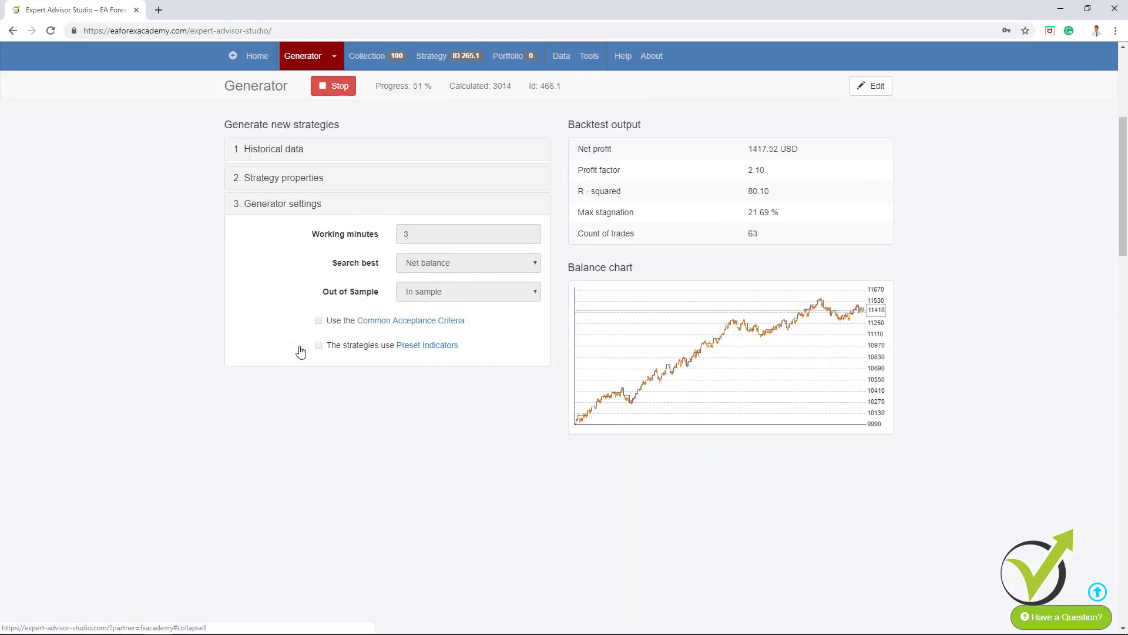
{"action": "left_click", "coordinate": [422, 325]}
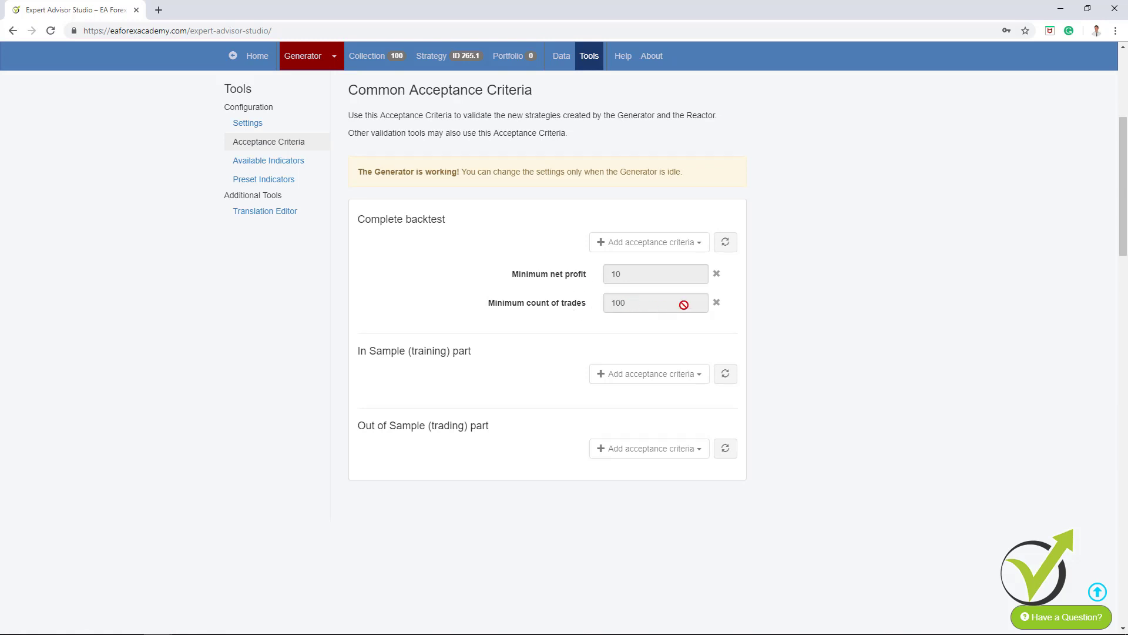
- Check the Generator's backtest output again and browse the updated strategies in the Collection
{"action": "left_click", "coordinate": [310, 60]}
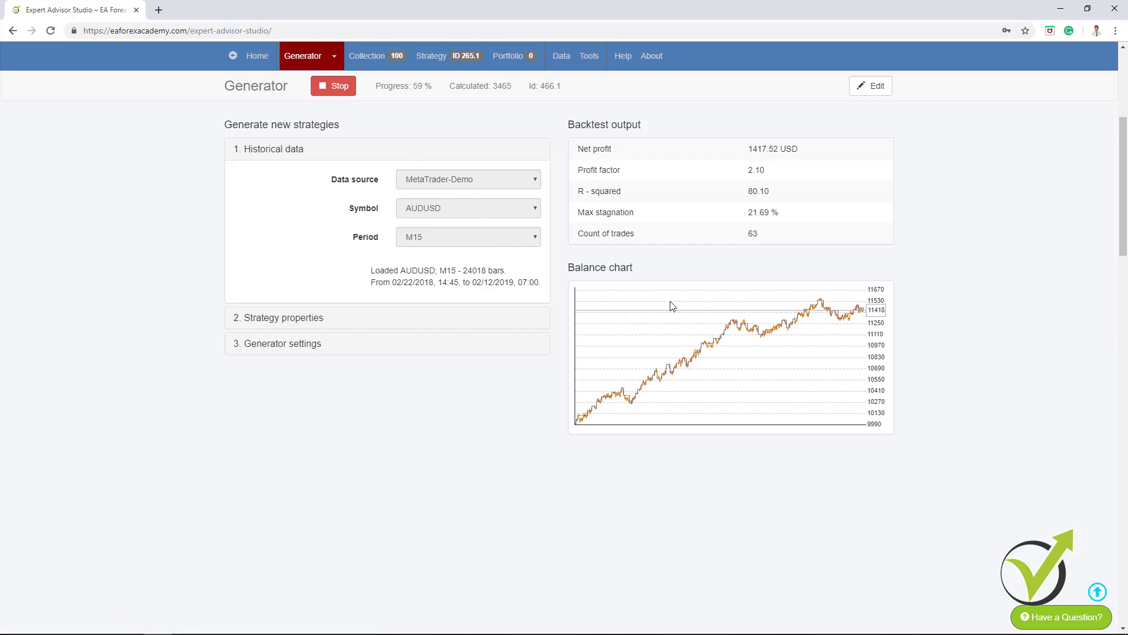
{"action": "left_click", "coordinate": [379, 62]}
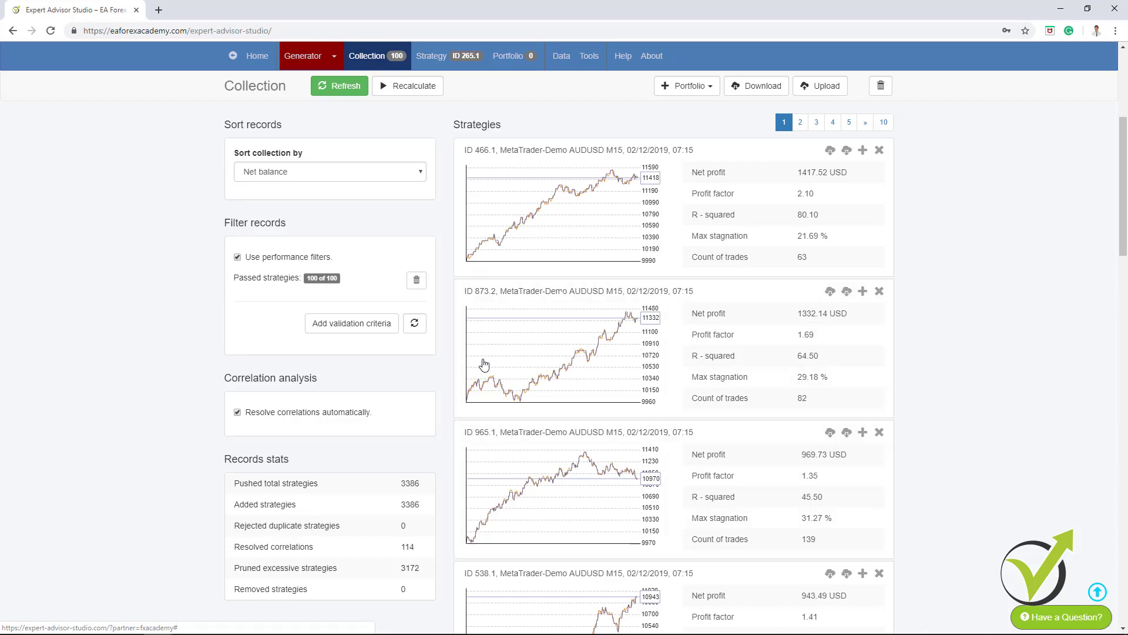
{"action": "scroll", "coordinate": [520, 474], "scroll_direction": "down", "scroll_amount": 1}
{"action": "scroll", "coordinate": [520, 473], "scroll_direction": "down", "scroll_amount": 2}
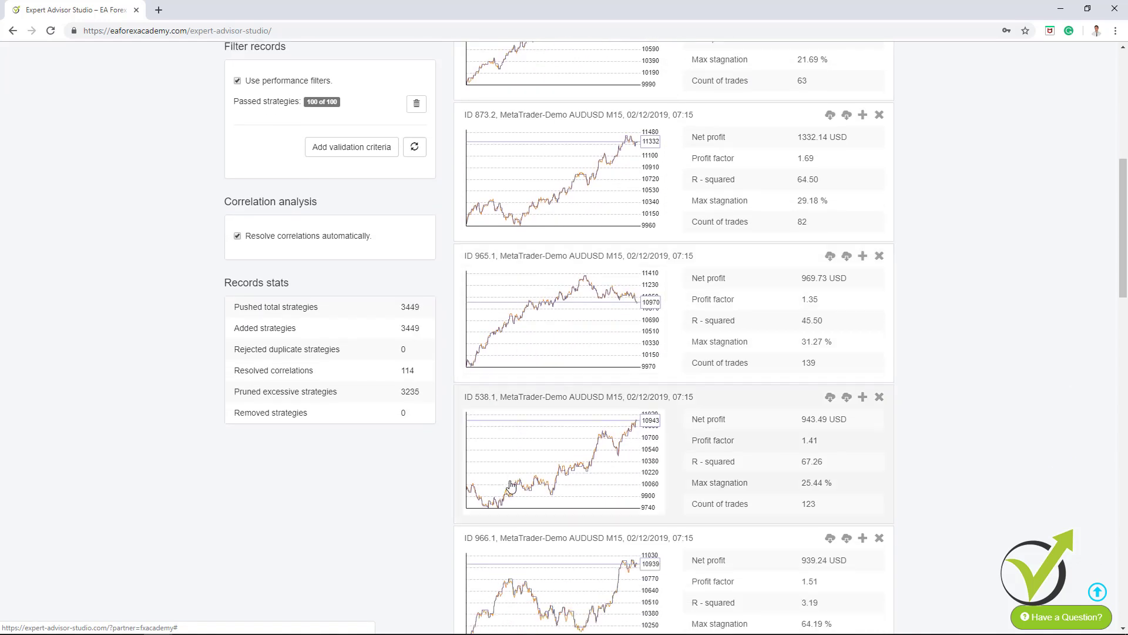
{"action": "scroll", "coordinate": [507, 479], "scroll_direction": "down", "scroll_amount": 2}
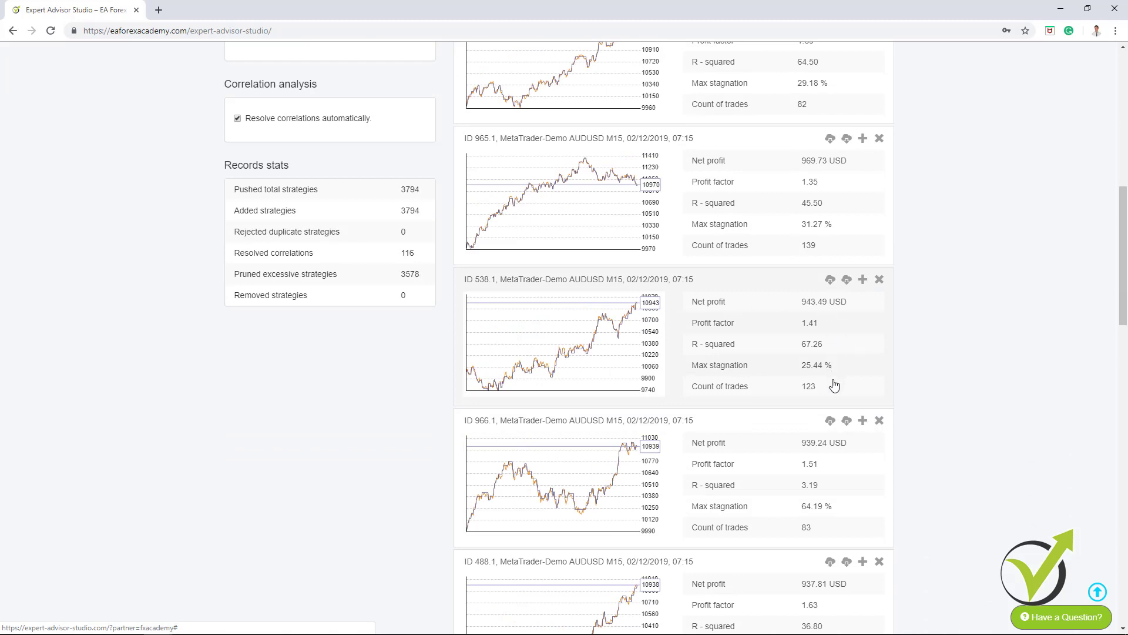
{"action": "scroll", "coordinate": [832, 398], "scroll_direction": "up", "scroll_amount": 3}
{"action": "scroll", "coordinate": [833, 399], "scroll_direction": "up", "scroll_amount": 3}
- Stop the Generator and open the first strategy in the Collection in the Editor
{"action": "left_click", "coordinate": [303, 56]}
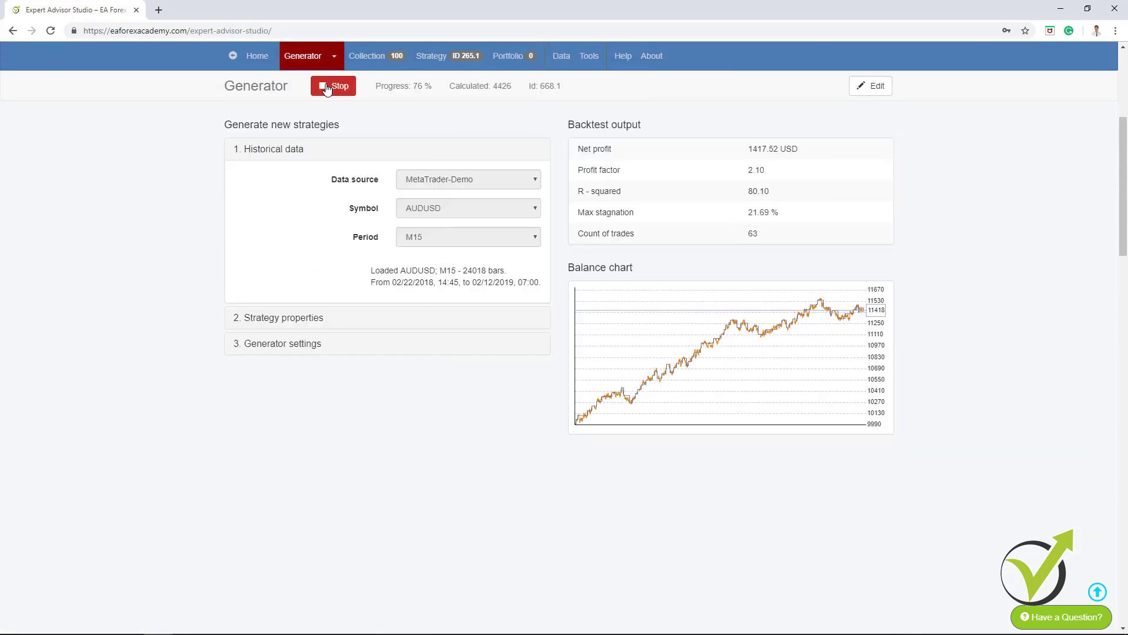
{"action": "left_click", "coordinate": [328, 87]}
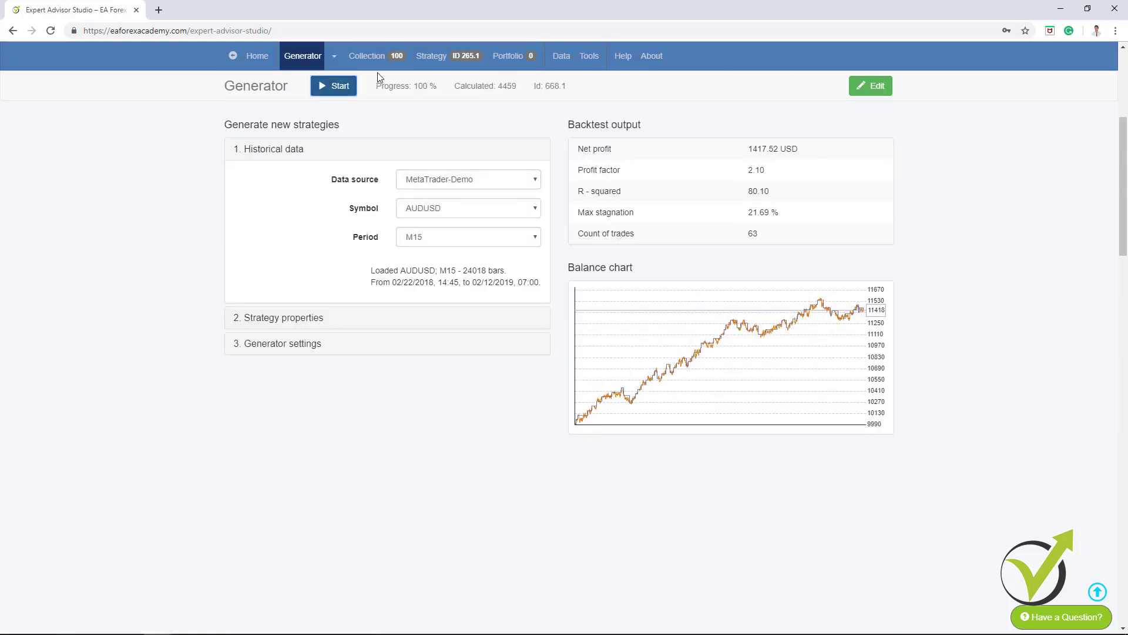
{"action": "left_click", "coordinate": [375, 56]}
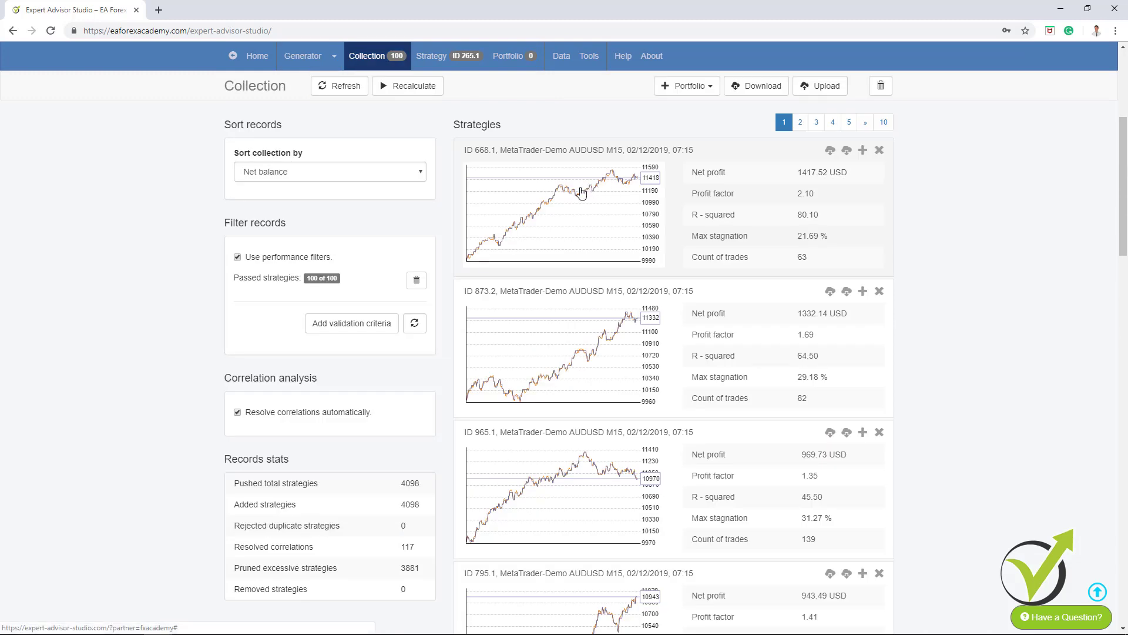
{"action": "left_click", "coordinate": [557, 215]}
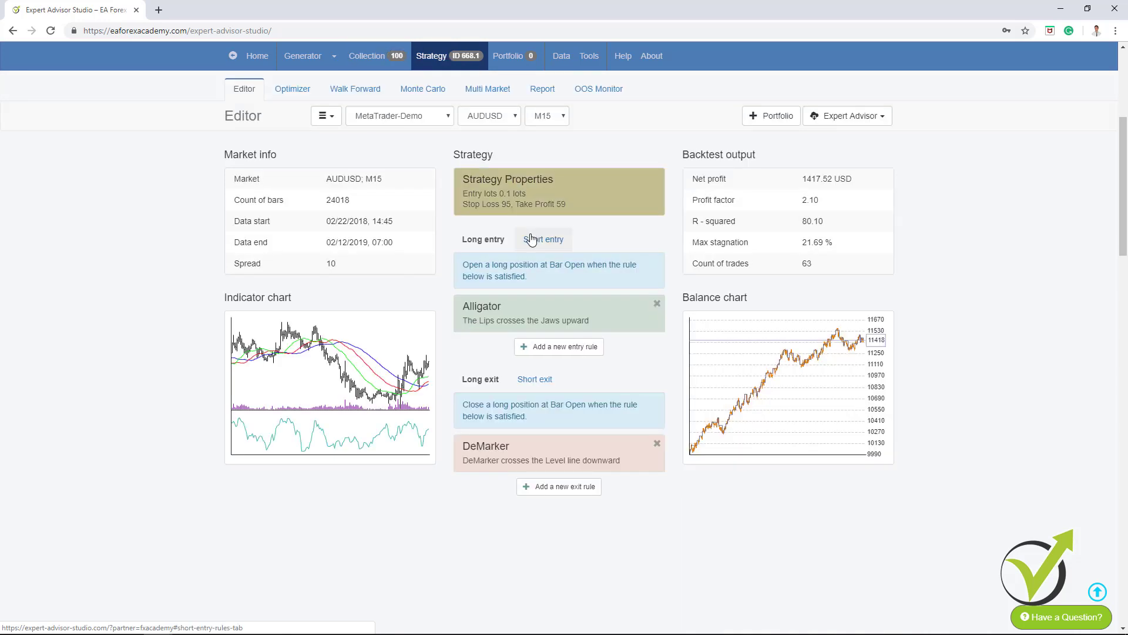
- Export the strategy as an Expert Advisor for MT4 and as one for MT5
{"action": "left_click", "coordinate": [875, 121]}
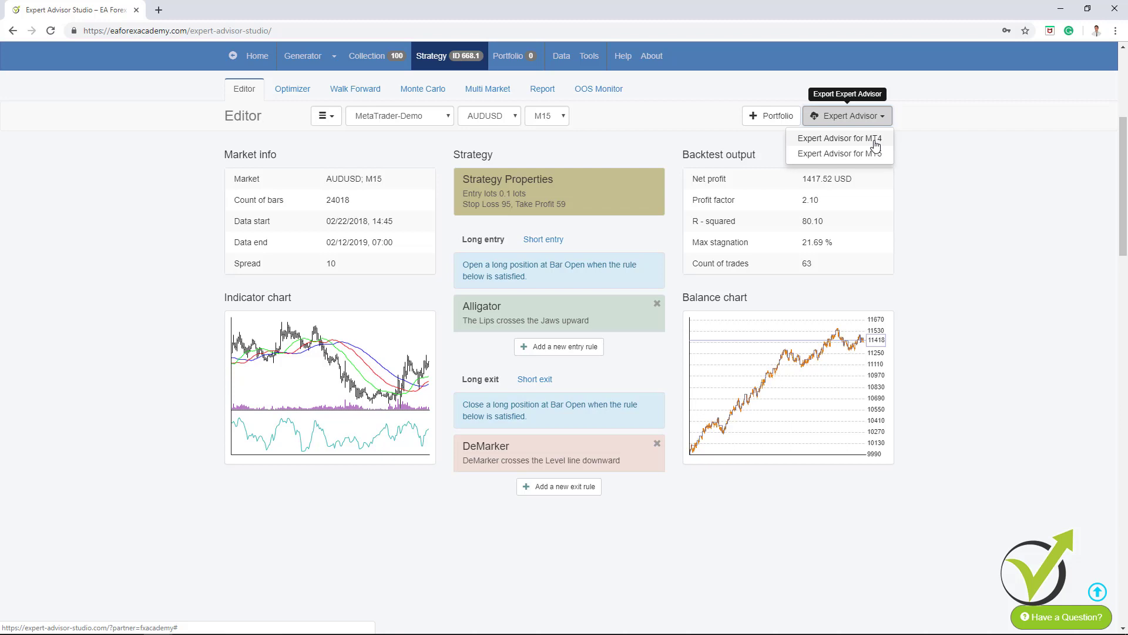
{"action": "left_click", "coordinate": [876, 139]}
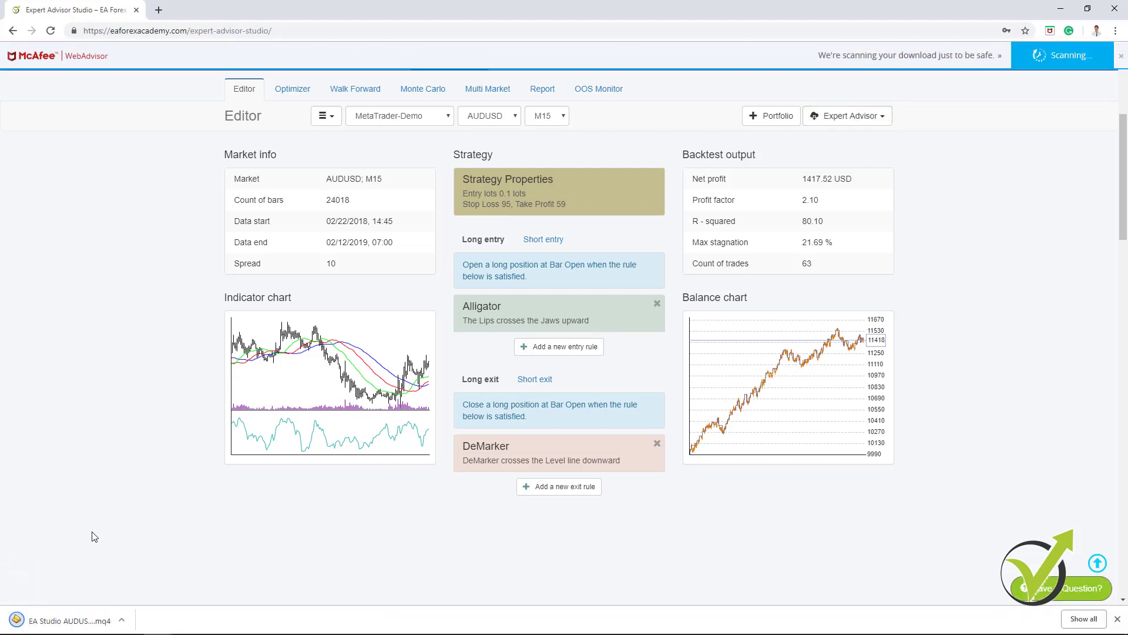
{"action": "left_click", "coordinate": [858, 116]}
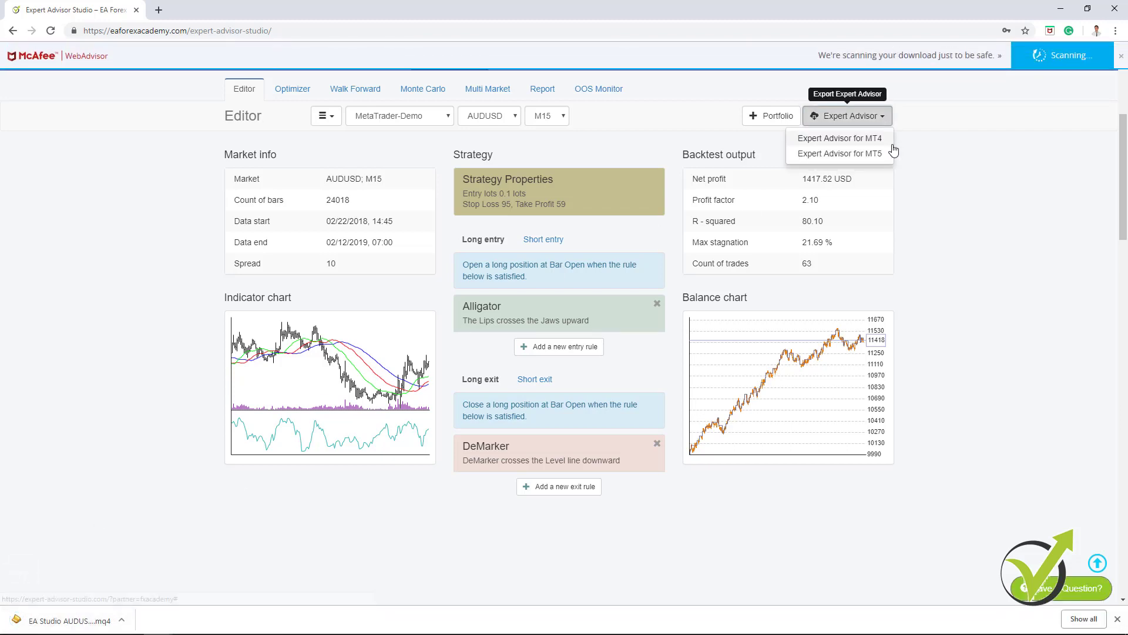
{"action": "left_click", "coordinate": [885, 156]}
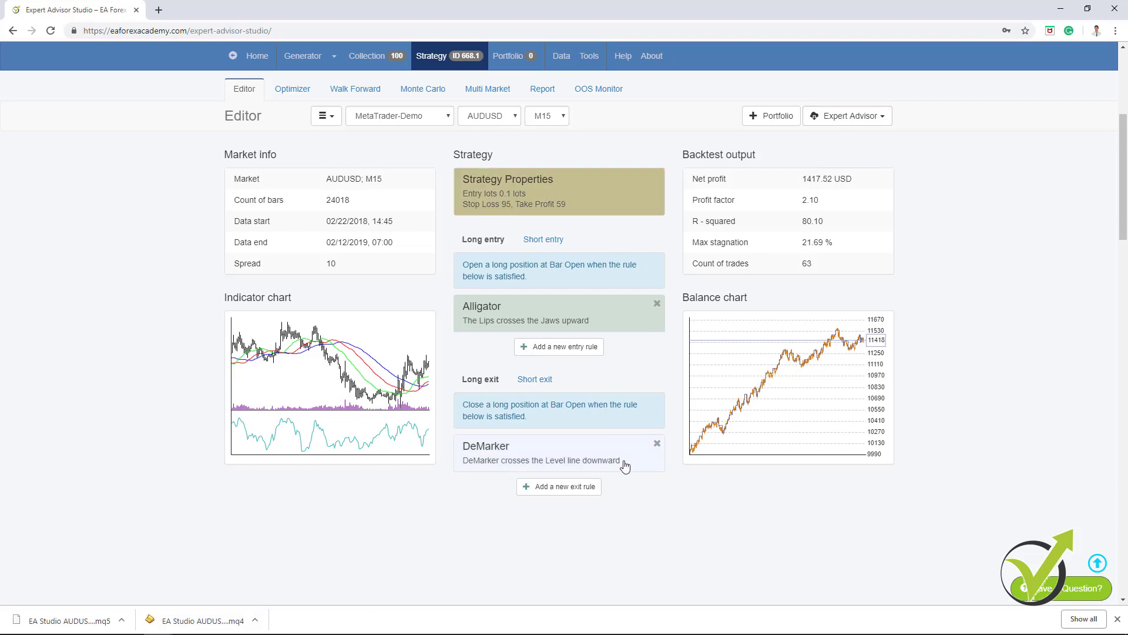
- Open the exported mq4 file in MetaEditor, look through its code, and close MetaEditor
{"action": "left_click", "coordinate": [203, 620]}
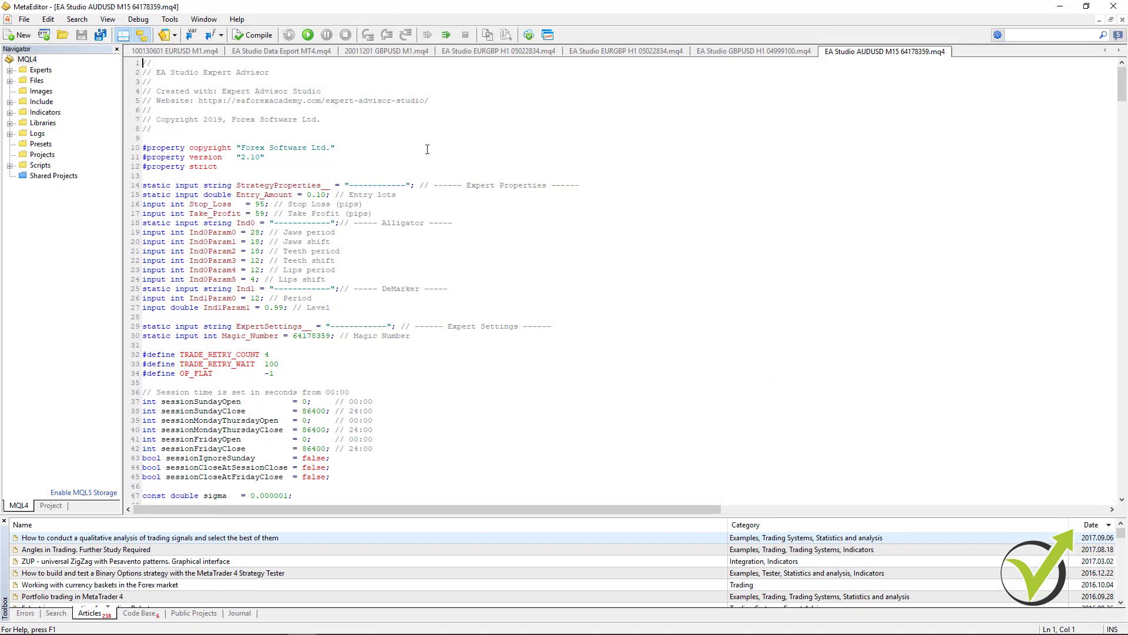
{"action": "mouse_move", "coordinate": [1120, 85]}
{"action": "left_mouse_down"}
{"action": "mouse_move", "coordinate": [1122, 456]}
{"action": "mouse_move", "coordinate": [1122, 77]}
{"action": "left_mouse_up"}
{"action": "scroll", "coordinate": [294, 378], "scroll_direction": "down", "scroll_amount": 14}
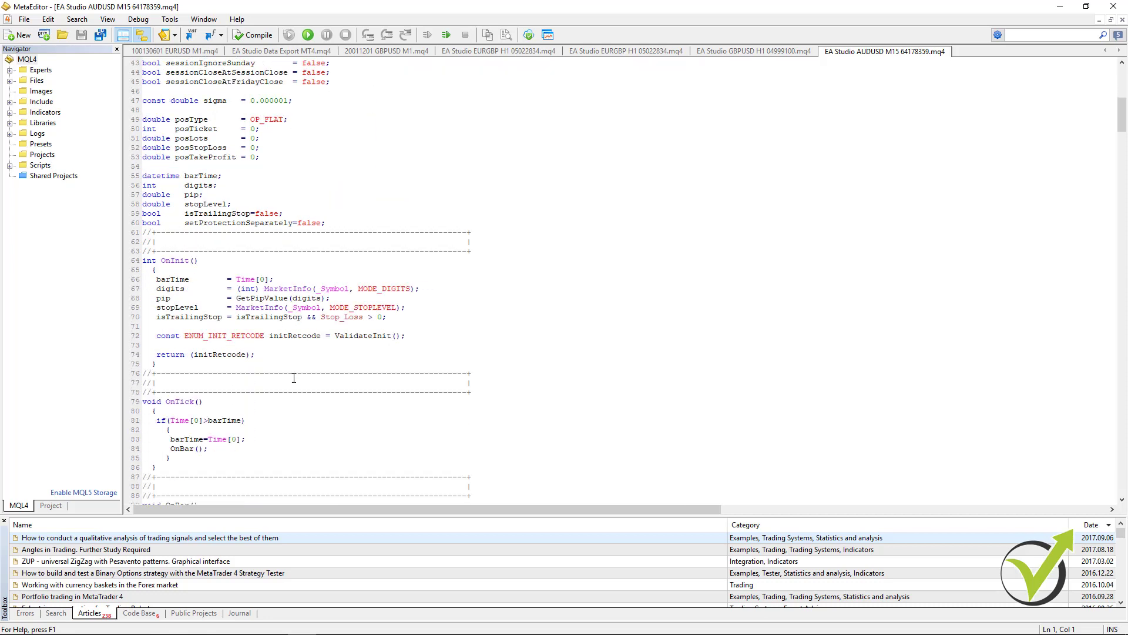
{"action": "scroll", "coordinate": [294, 378], "scroll_direction": "up", "scroll_amount": 8}
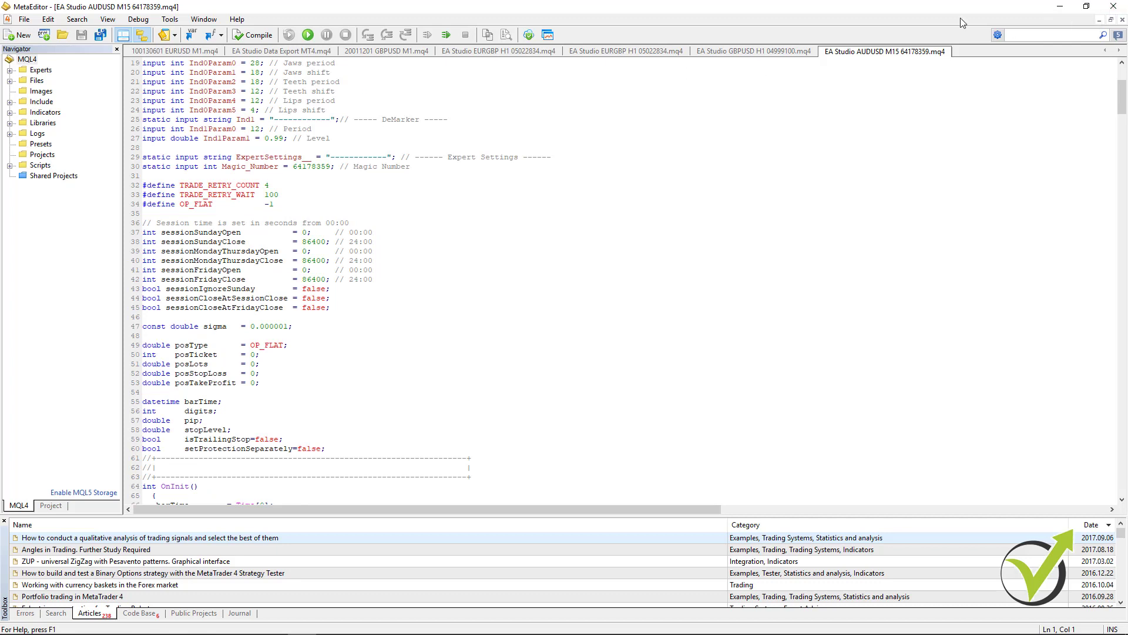
{"action": "left_click", "coordinate": [1112, 8]}
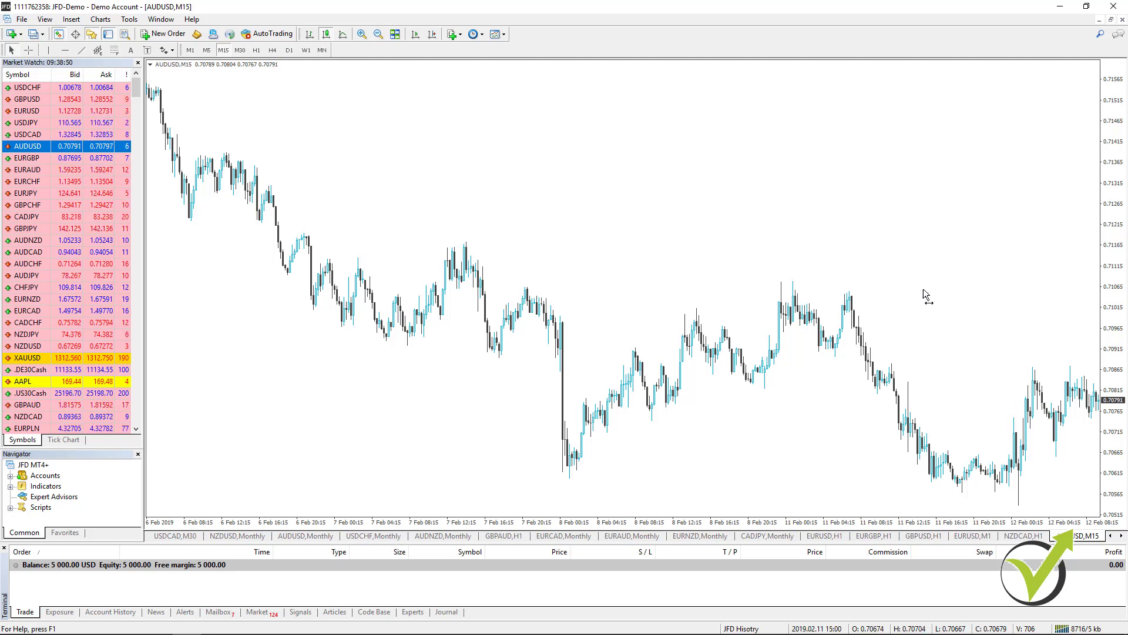
- Examine earlier and recent price action on the AUDUSD M15 chart in MetaTrader, then return to Expert Advisor Studio in the browser
{"action": "left_click_drag", "start_coordinate": [931, 294], "coordinate": [774, 288]}
{"action": "left_click_drag", "start_coordinate": [367, 285], "coordinate": [770, 306]}
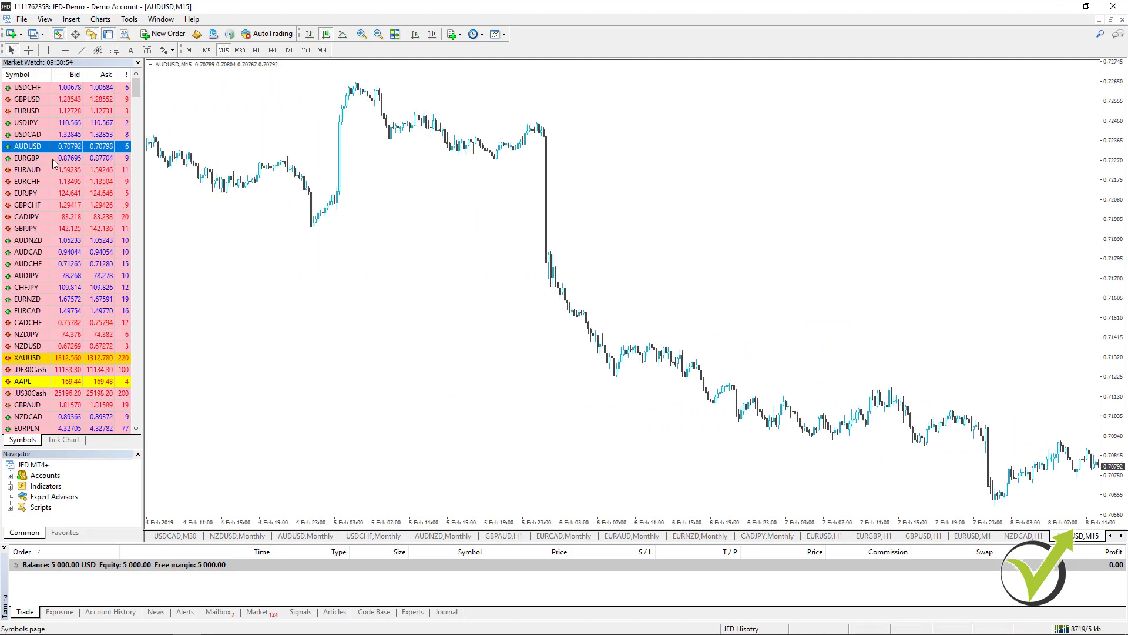
{"action": "mouse_move", "coordinate": [109, 140]}
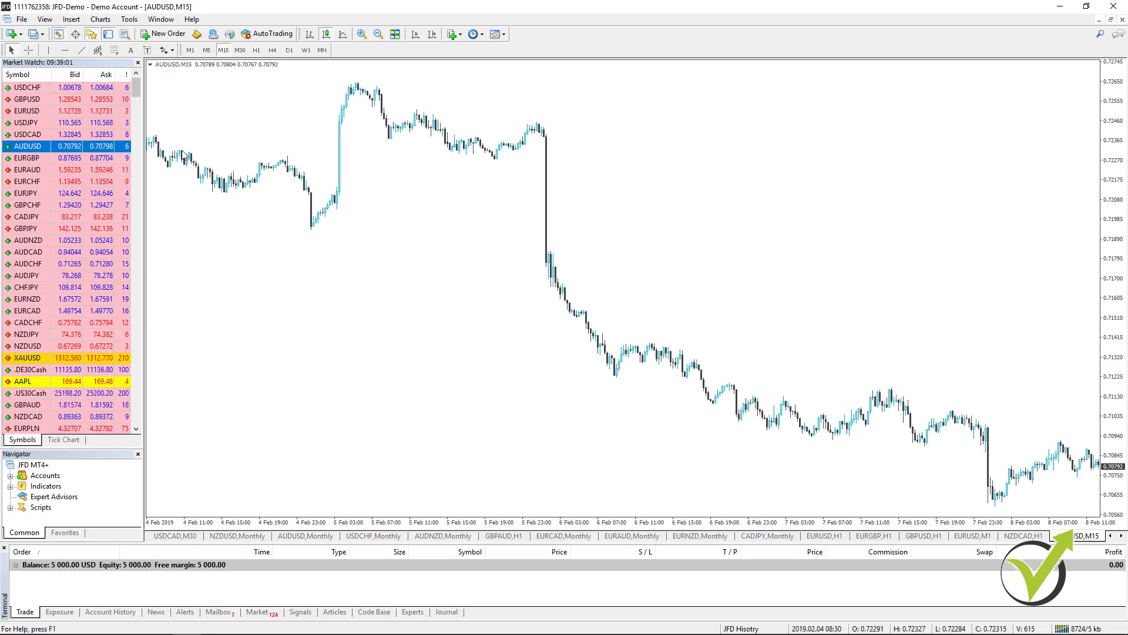
{"action": "left_click_drag", "start_coordinate": [700, 296], "coordinate": [217, 271]}
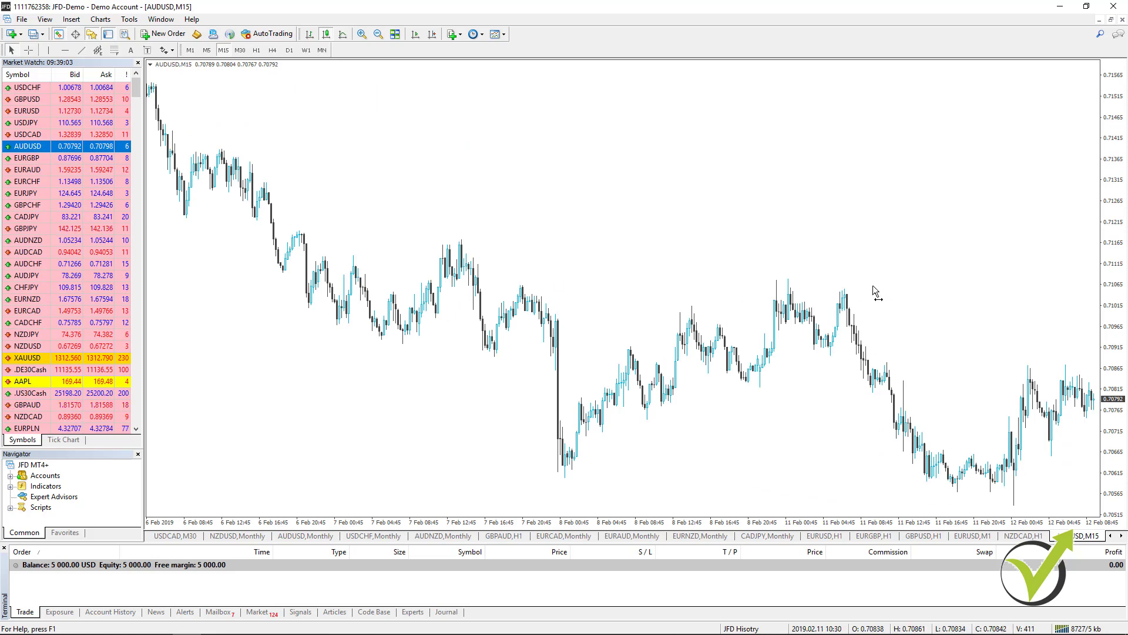
{"action": "left_click_drag", "start_coordinate": [296, 251], "coordinate": [328, 271]}
{"action": "left_click_drag", "start_coordinate": [867, 247], "coordinate": [312, 244]}
{"action": "left_click_drag", "start_coordinate": [850, 273], "coordinate": [688, 274]}
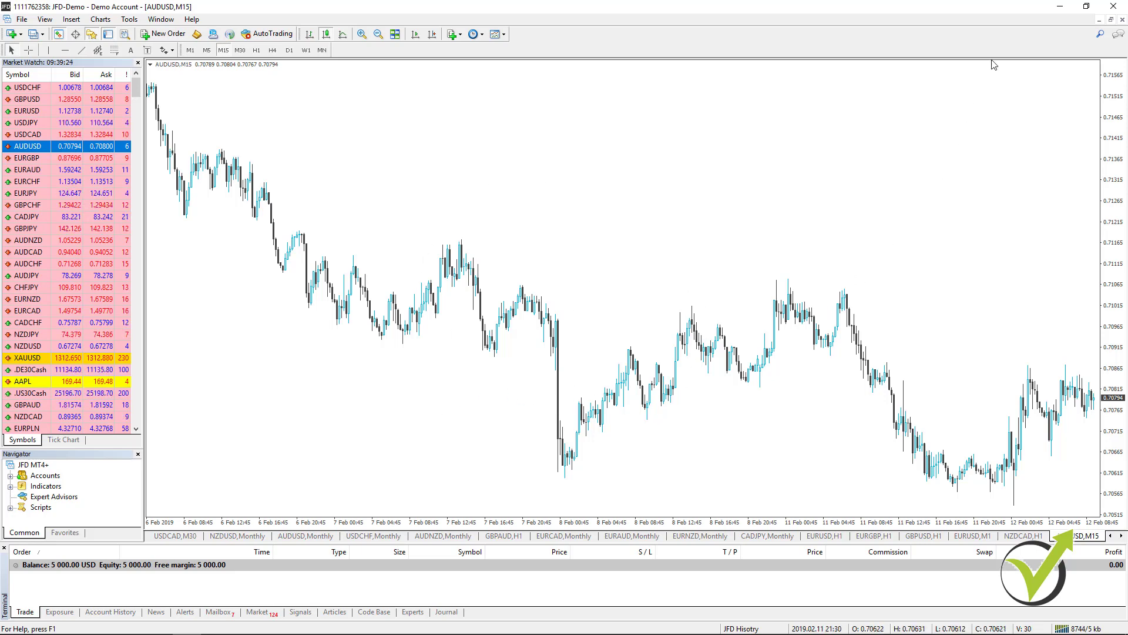
{"action": "left_click", "coordinate": [1065, 8]}
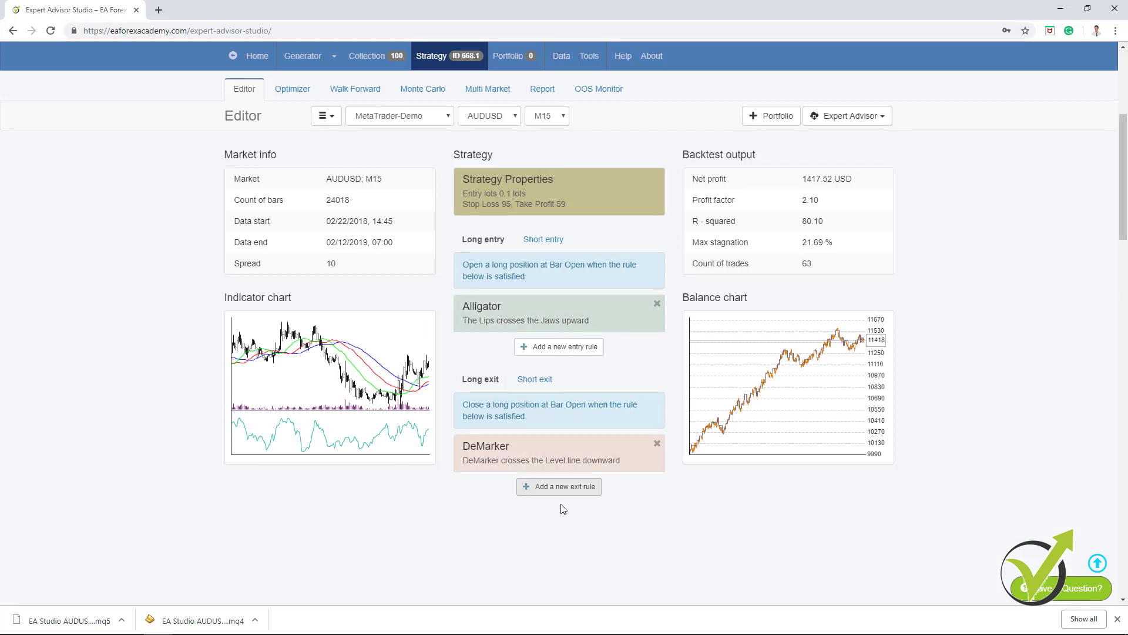